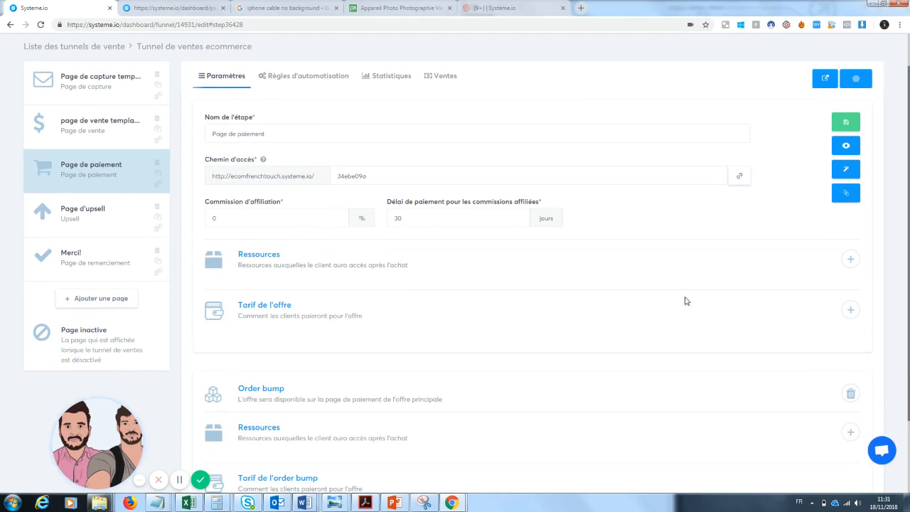
Add a Produit physique resource to the payment page's main offer and choose Zoom téléphone as the product
{"action": "left_click", "coordinate": [850, 260]}
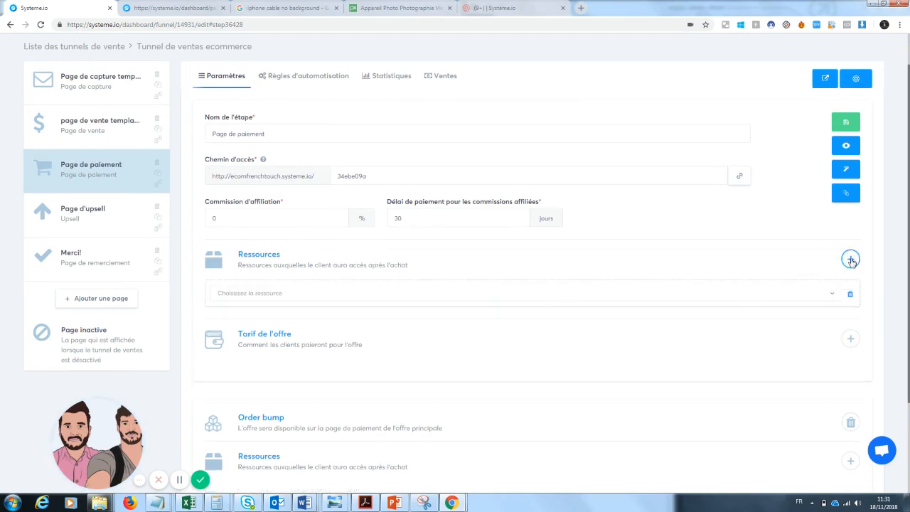
{"action": "left_click", "coordinate": [444, 297]}
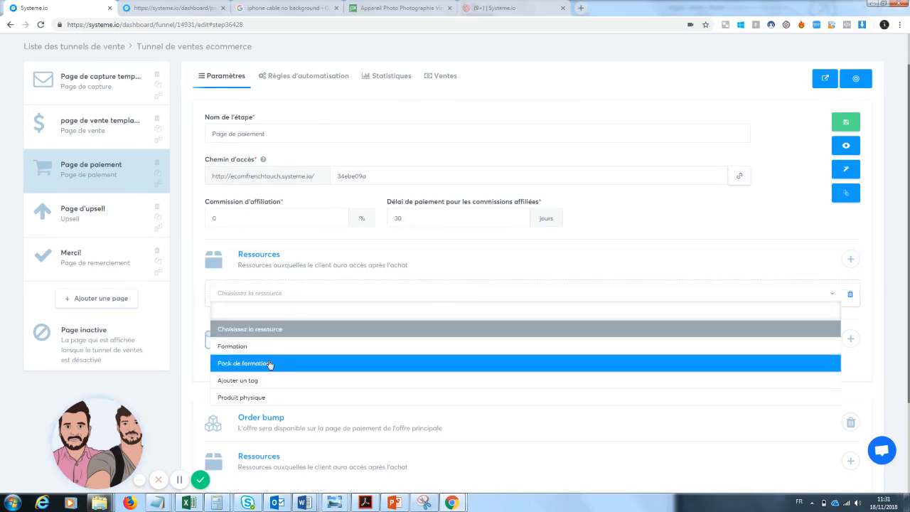
{"action": "left_click", "coordinate": [260, 396]}
{"action": "left_click", "coordinate": [293, 324]}
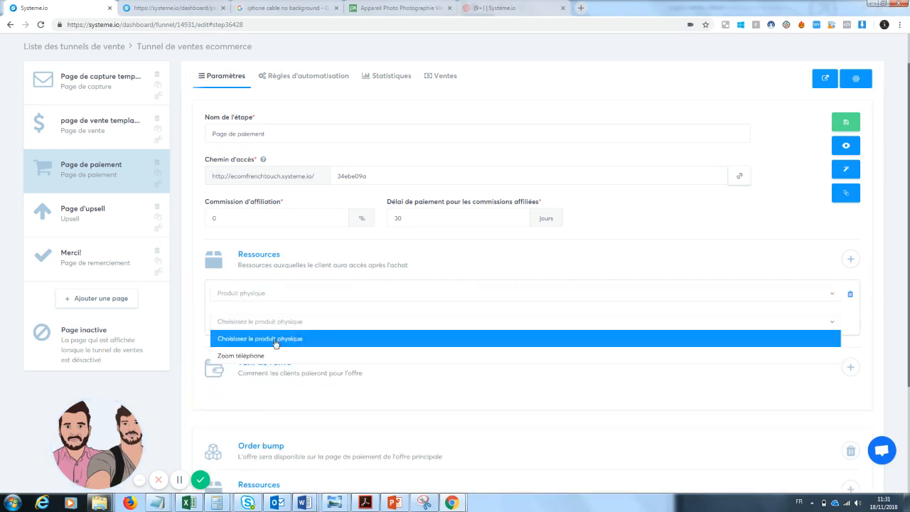
{"action": "left_click", "coordinate": [267, 359]}
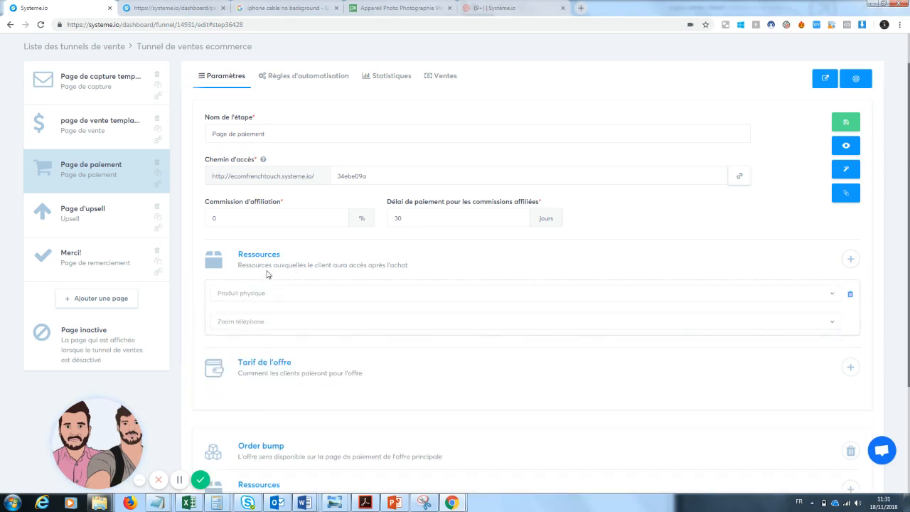
Start a new price for the offer, entering "zoom téléphone" as offer name, product name and transaction description
{"action": "scroll", "coordinate": [891, 114], "scroll_direction": "up", "scroll_amount": 1}
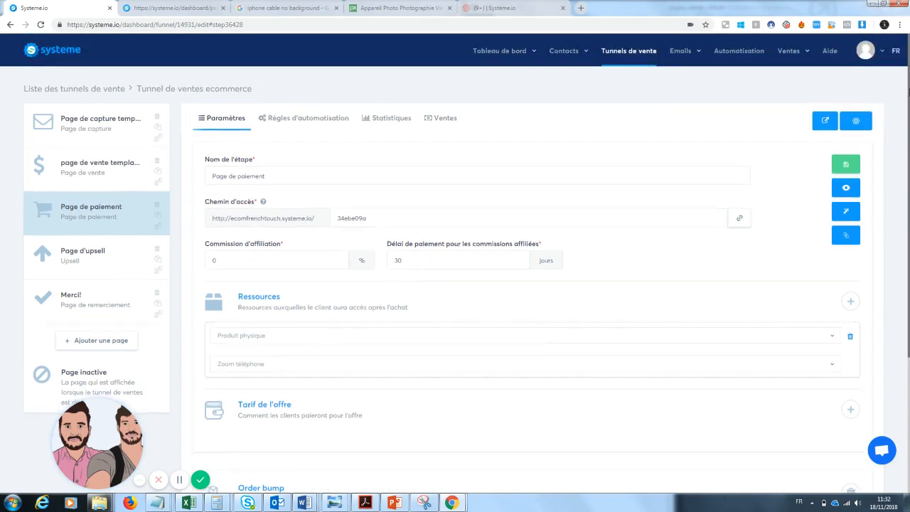
{"action": "mouse_move", "coordinate": [788, 56]}
{"action": "scroll", "coordinate": [901, 284], "scroll_direction": "down", "scroll_amount": 2}
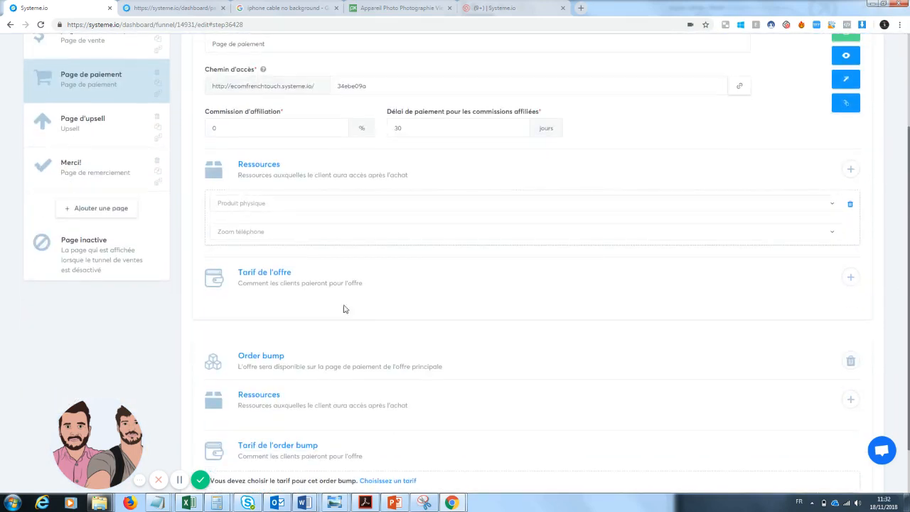
{"action": "left_click", "coordinate": [850, 276]}
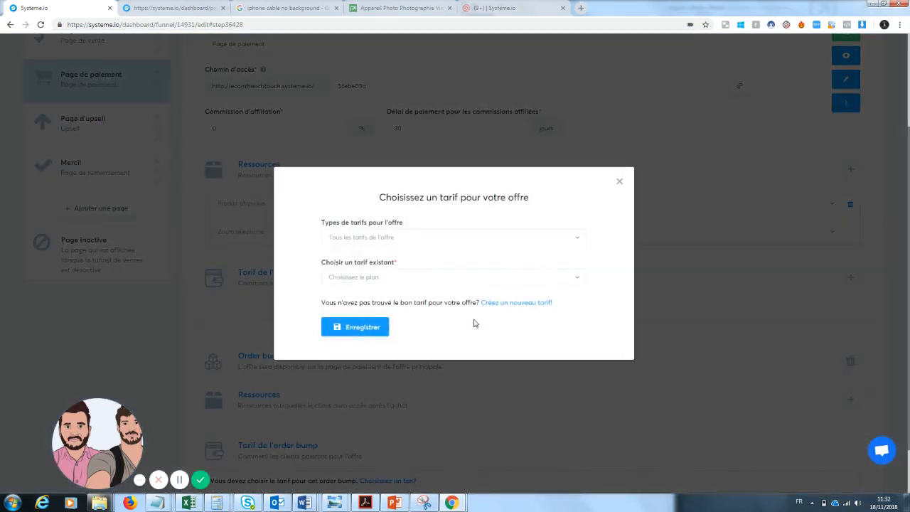
{"action": "left_click", "coordinate": [519, 303]}
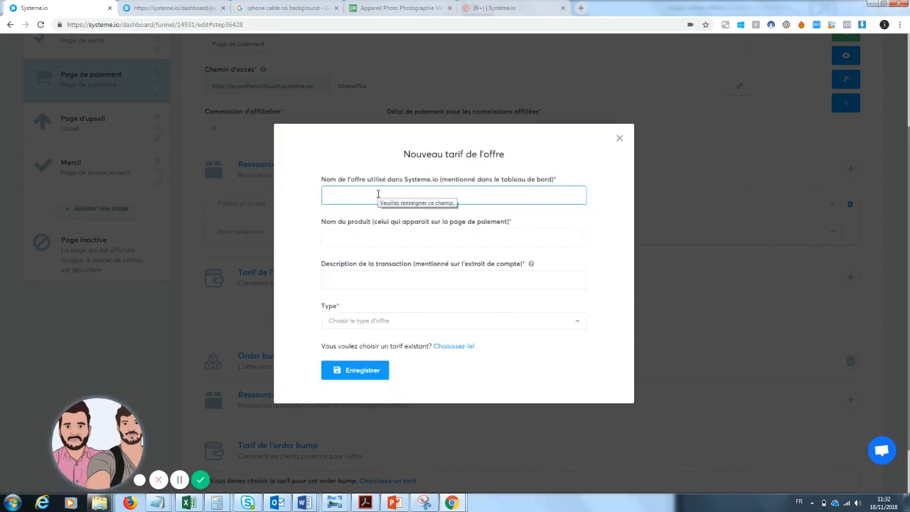
{"action": "type", "text": "zoom telep"}
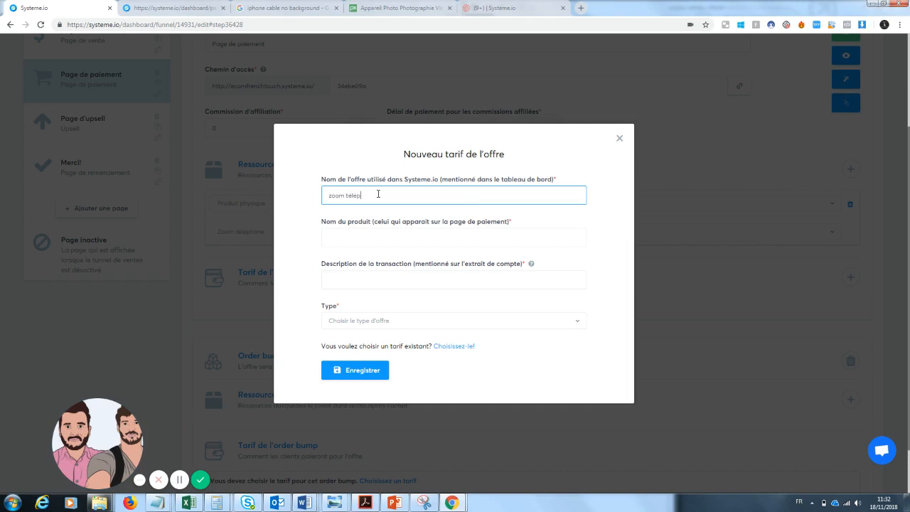
{"action": "type", "text": "téléphone"}
{"action": "key", "text": "Tab"}
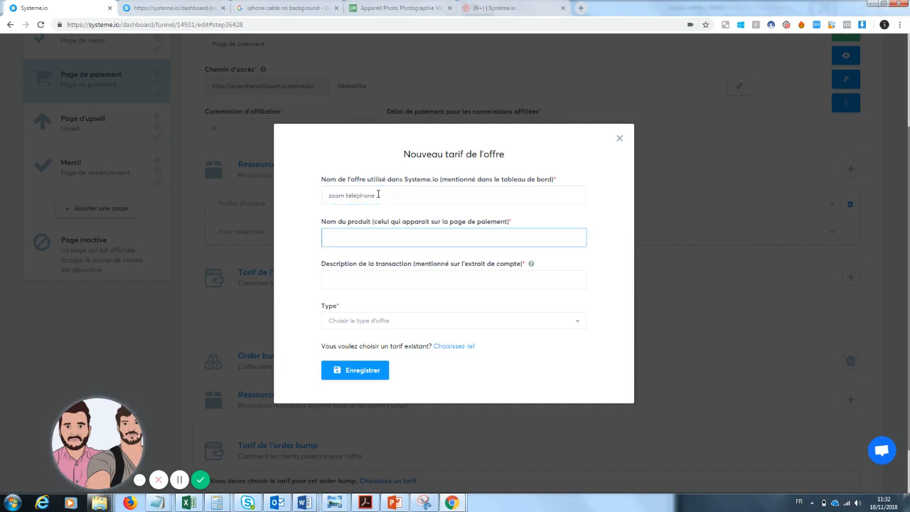
{"action": "type", "text": "zoom téléphone"}
{"action": "key", "text": "Tab"}
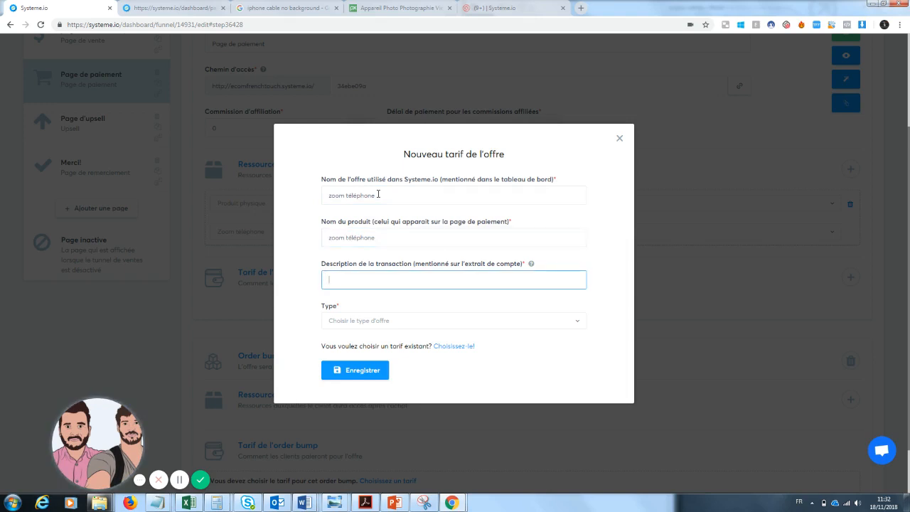
{"action": "type", "text": "zoom téléphone"}
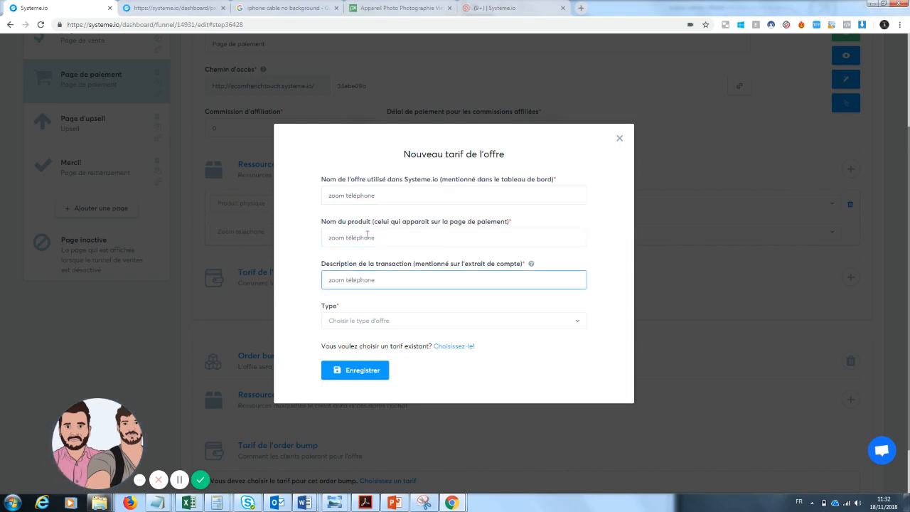
Change the product name shown on the payment page to "zoom'Pro"
{"action": "left_click_drag", "start_coordinate": [387, 238], "coordinate": [345, 239]}
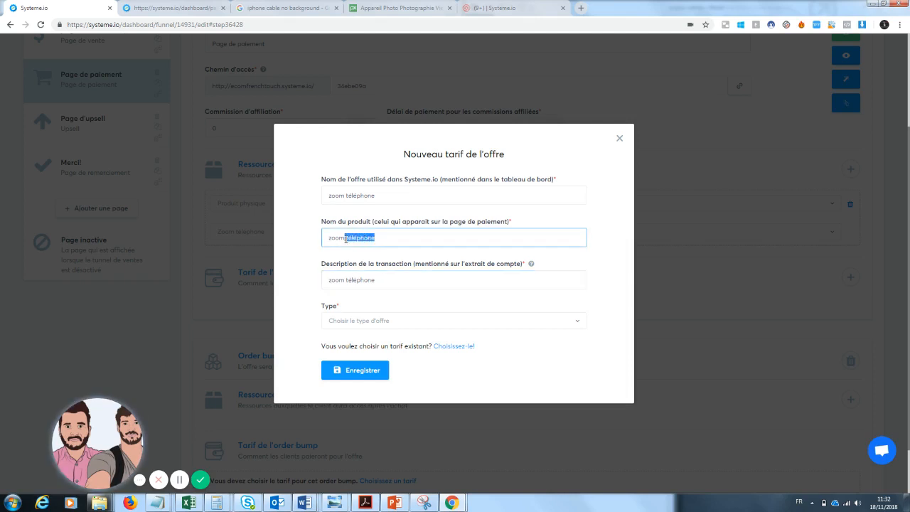
{"action": "key", "text": "BackSpace"}
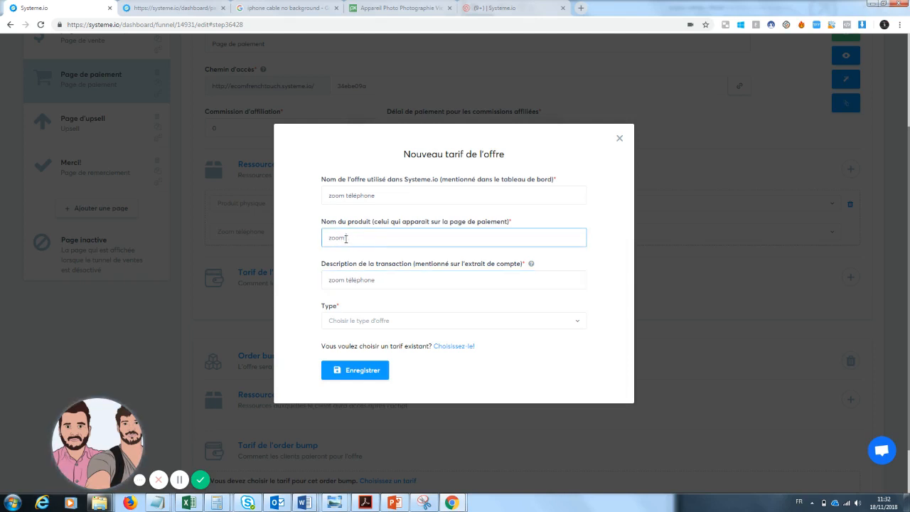
{"action": "type", "text": "Pro"}
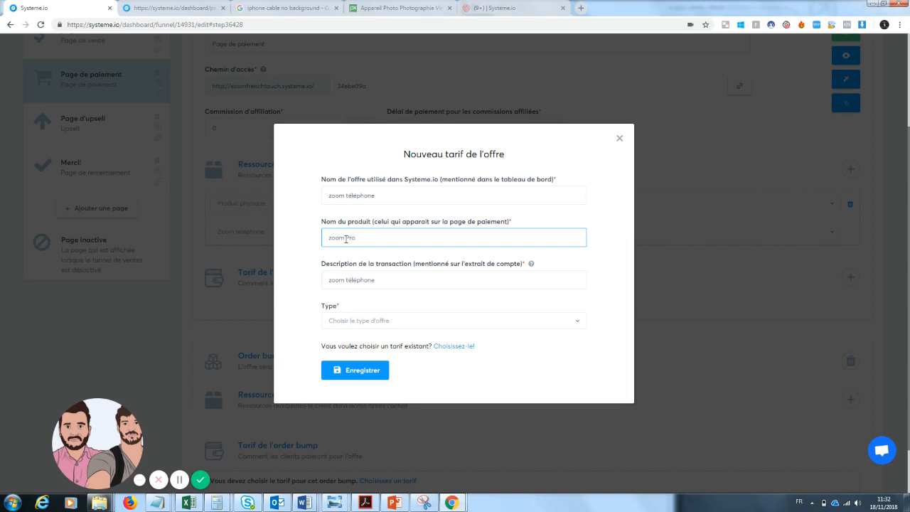
Set the price type to Paiement unique with an amount of 19.99 € and try to save the price
{"action": "left_click", "coordinate": [370, 324]}
{"action": "left_click", "coordinate": [365, 354]}
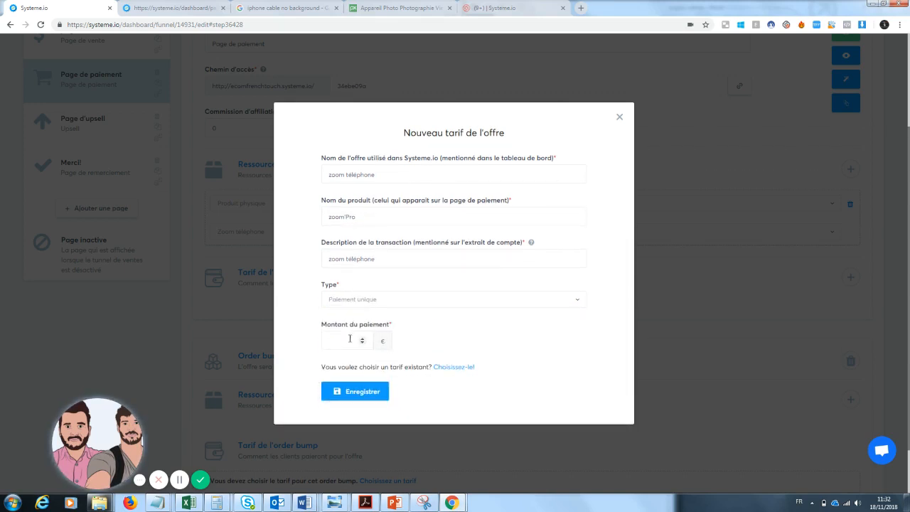
{"action": "left_click", "coordinate": [356, 341]}
{"action": "type", "text": "20"}
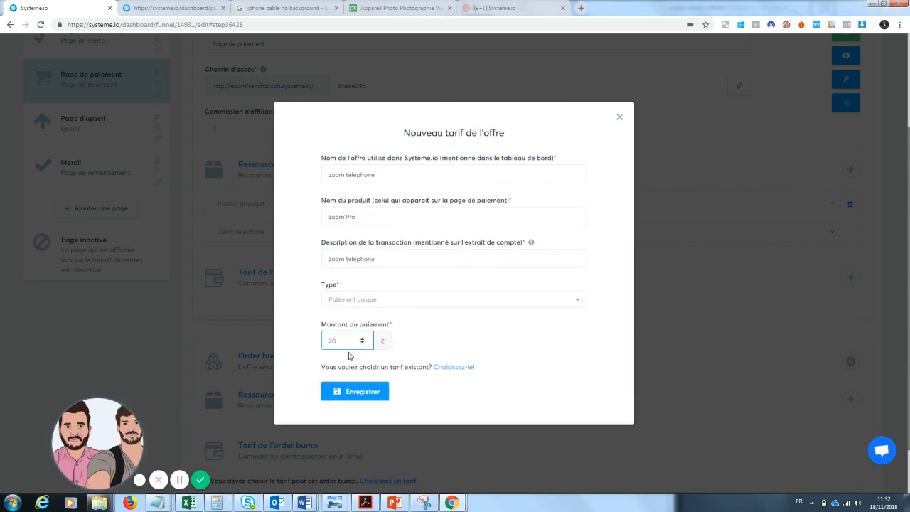
{"action": "key", "text": "BackSpace"}
{"action": "key", "text": "BackSpace"}
{"action": "type", "text": "19.99"}
{"action": "left_click", "coordinate": [359, 389]}
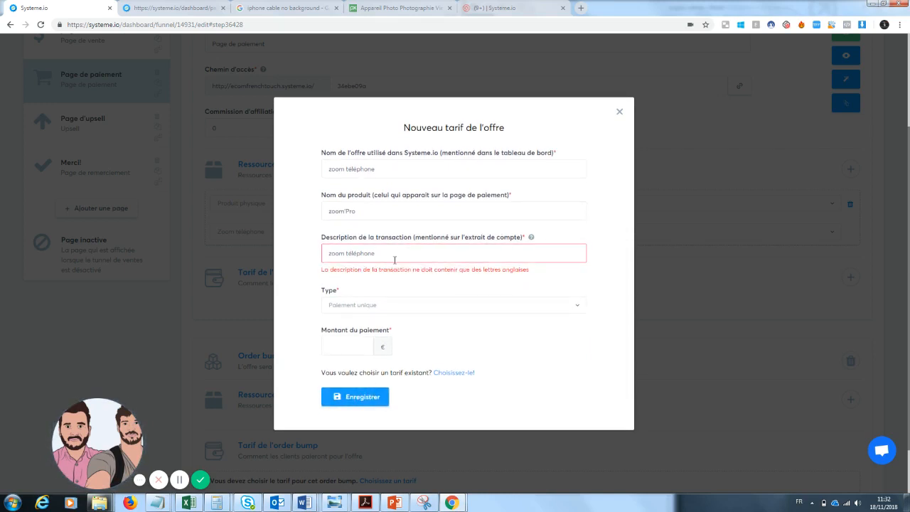
Correct the transaction description to "zoom telephone", set the payment amount to 20 € and save the price
{"action": "left_click", "coordinate": [356, 253]}
{"action": "key", "text": "BackSpace"}
{"action": "type", "text": "ele"}
{"action": "left_click", "coordinate": [364, 402]}
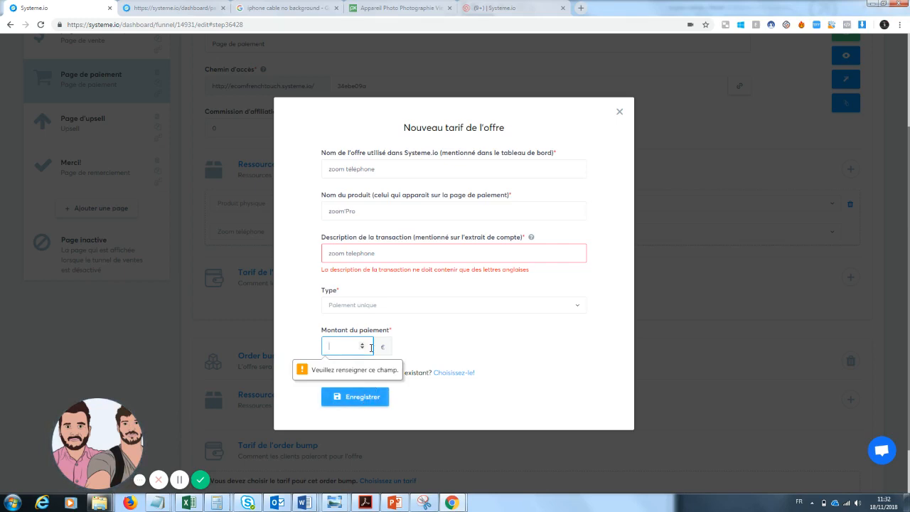
{"action": "type", "text": "20"}
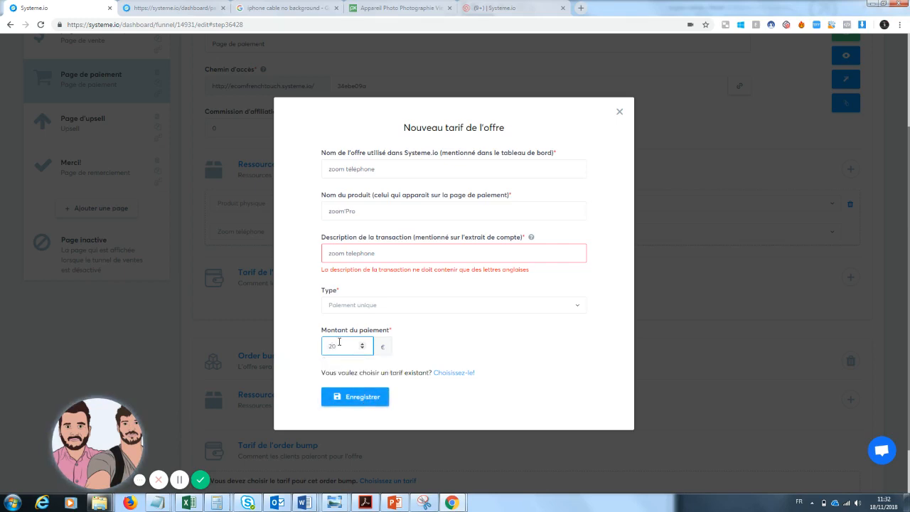
{"action": "left_click", "coordinate": [357, 398]}
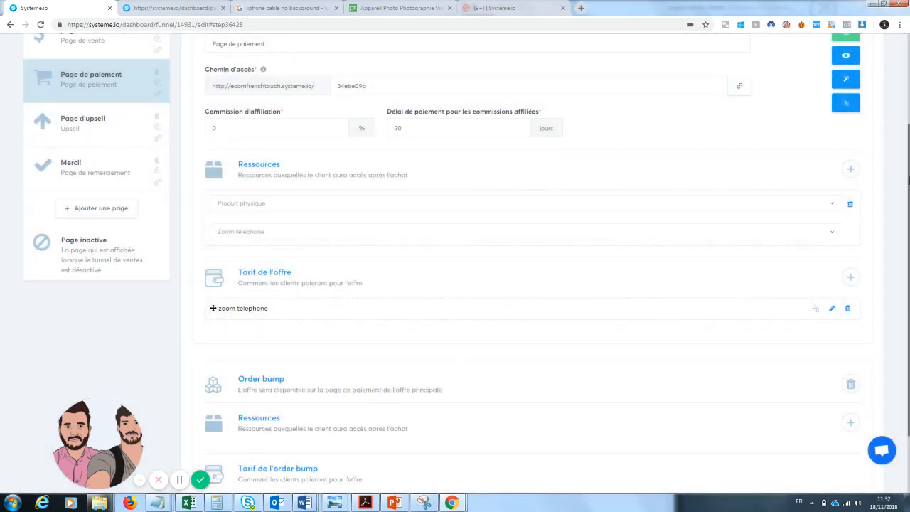
Try to add a Produit physique resource to the order bump without choosing a product, and save the funnel step
{"action": "scroll", "coordinate": [323, 262], "scroll_direction": "down", "scroll_amount": 2}
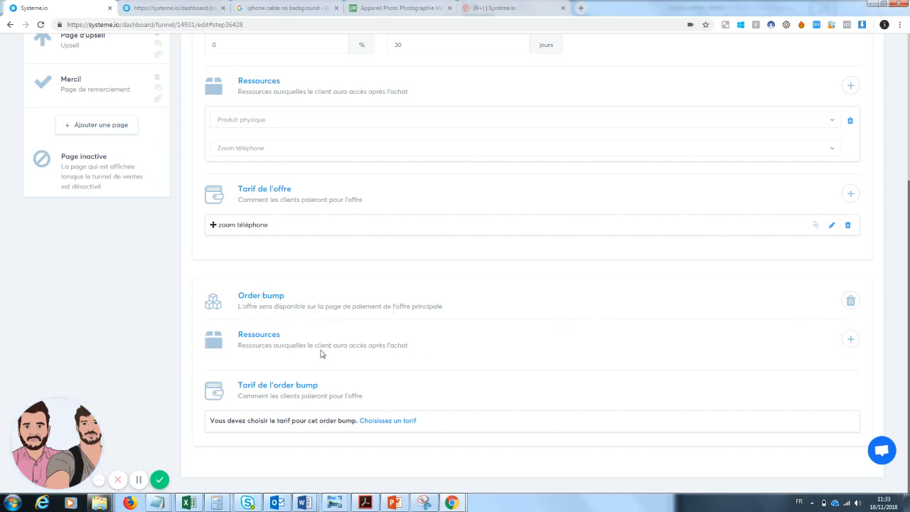
{"action": "left_click", "coordinate": [849, 341]}
{"action": "left_click", "coordinate": [779, 380]}
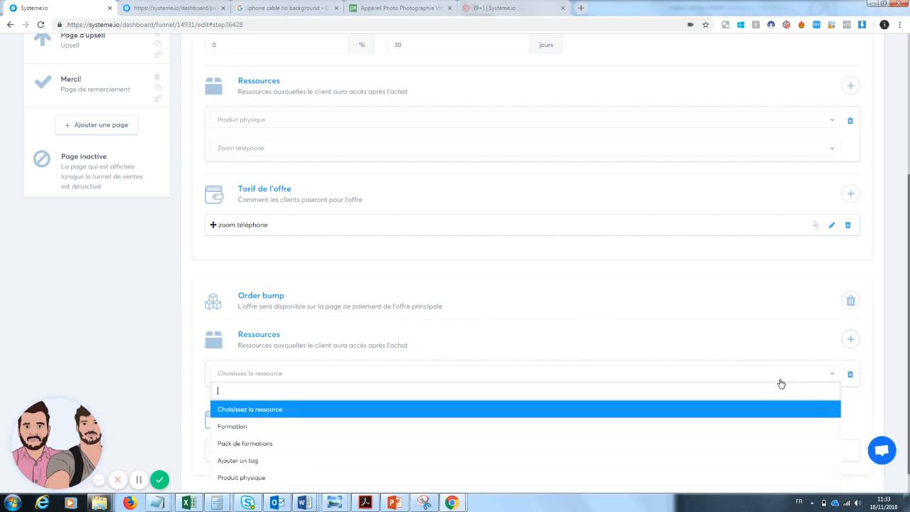
{"action": "left_click", "coordinate": [424, 482]}
{"action": "left_click", "coordinate": [412, 410]}
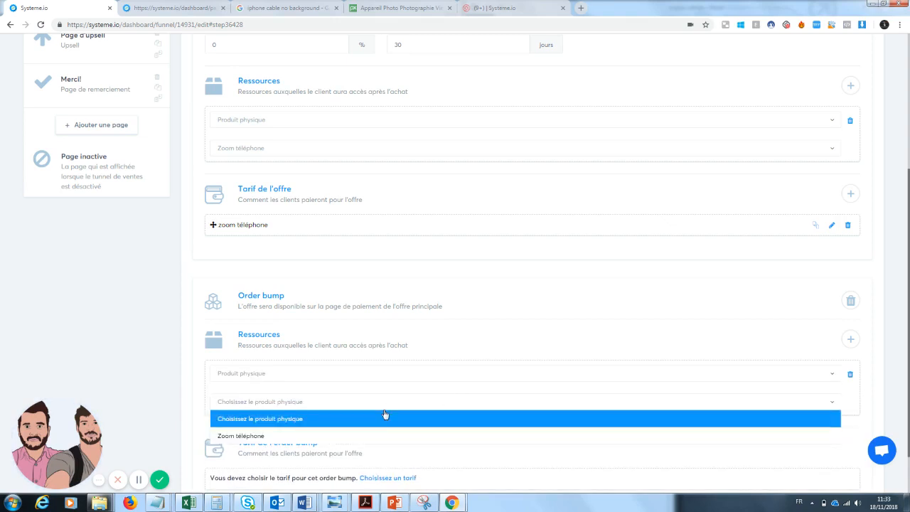
{"action": "left_click", "coordinate": [775, 346]}
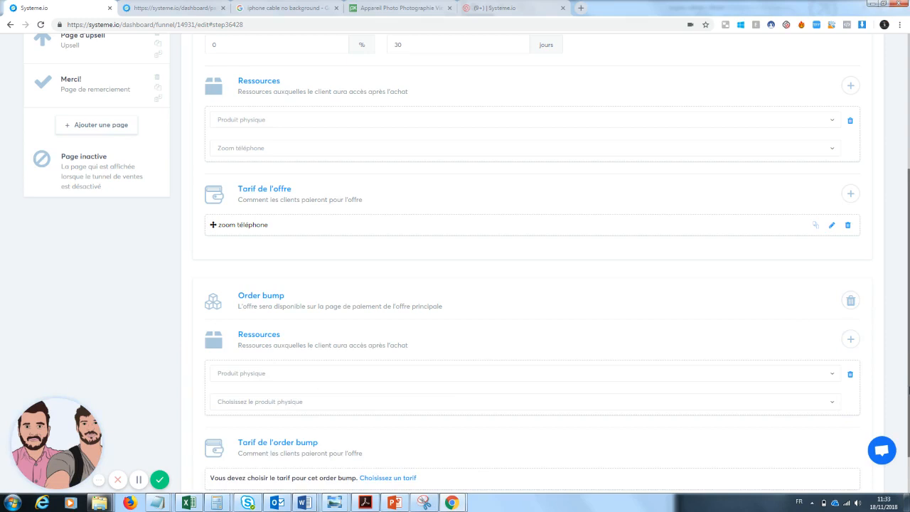
{"action": "scroll", "coordinate": [849, 213], "scroll_direction": "up", "scroll_amount": 3}
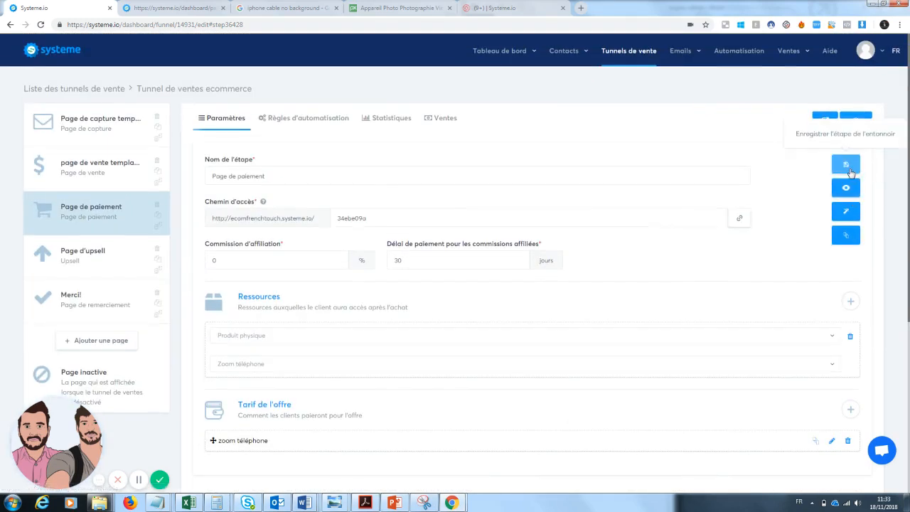
{"action": "left_click", "coordinate": [849, 169]}
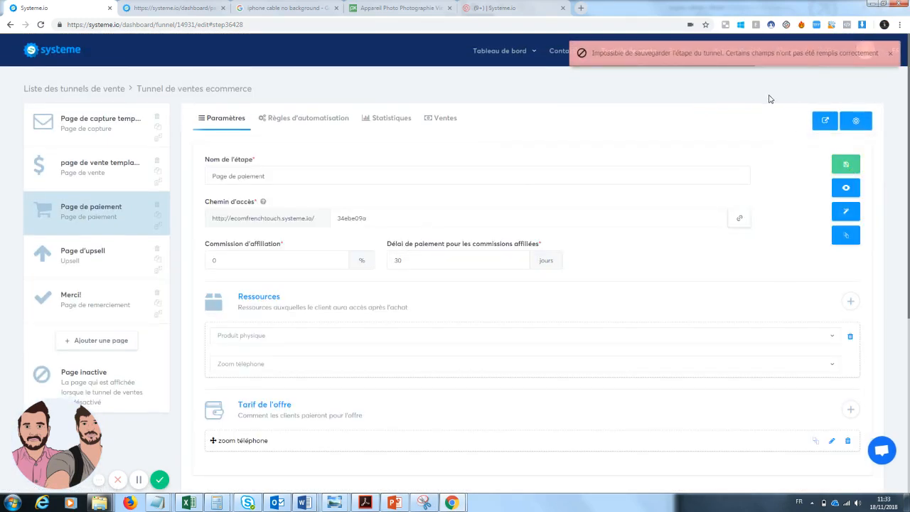
Delete the physical product resource from the order bump
{"action": "scroll", "coordinate": [782, 178], "scroll_direction": "down", "scroll_amount": 3}
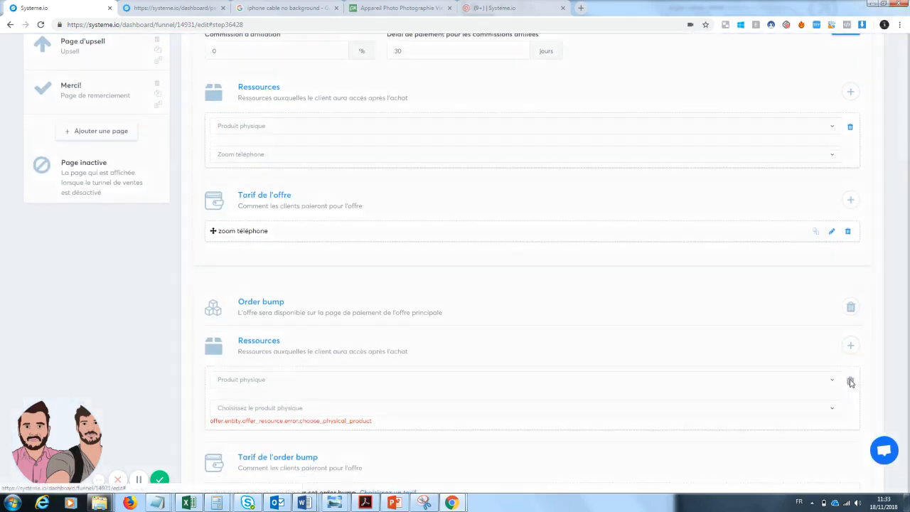
{"action": "left_click", "coordinate": [848, 381]}
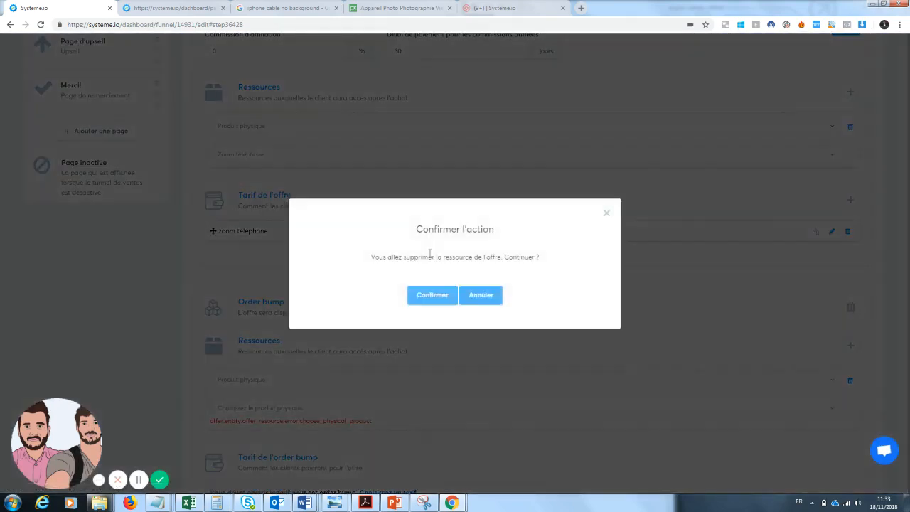
{"action": "left_click", "coordinate": [432, 295]}
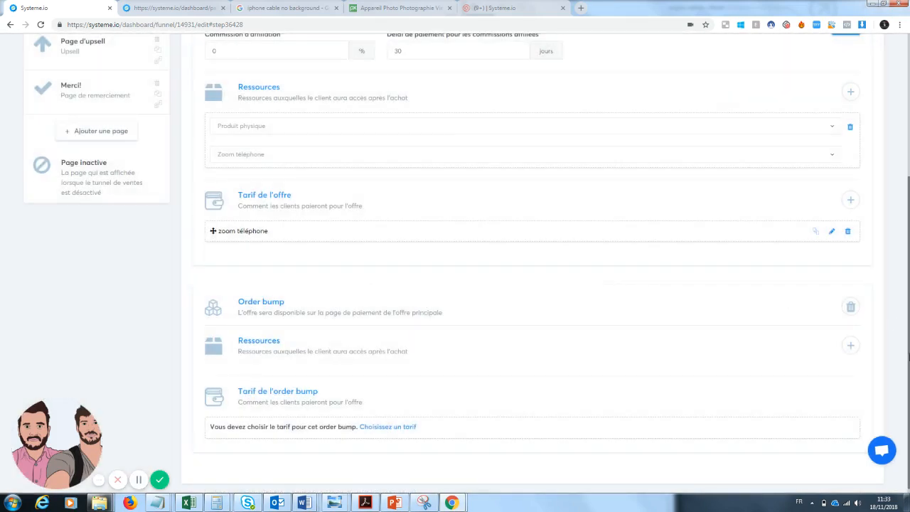
Create a new product named "order bund lave écran téléphone" in the sales product list and save it
{"action": "mouse_move", "coordinate": [791, 53]}
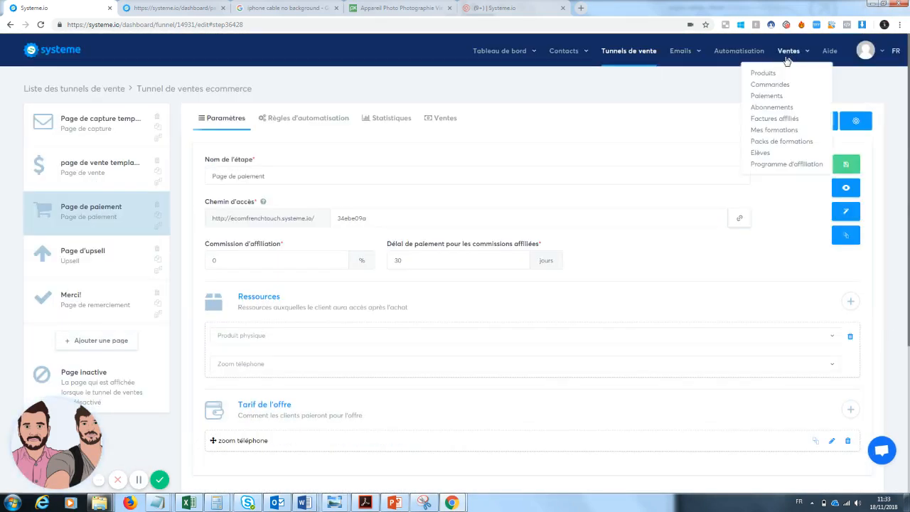
{"action": "left_click", "coordinate": [765, 73]}
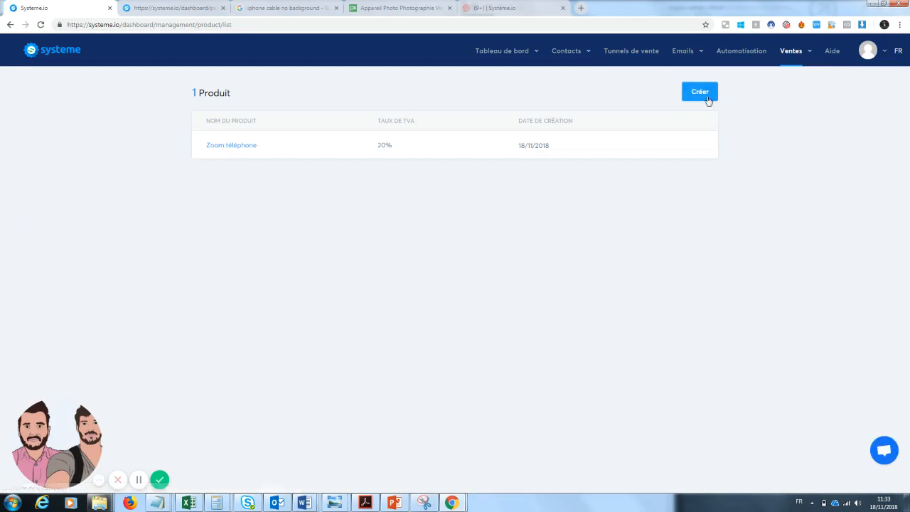
{"action": "left_click", "coordinate": [700, 91]}
{"action": "left_click", "coordinate": [410, 237]}
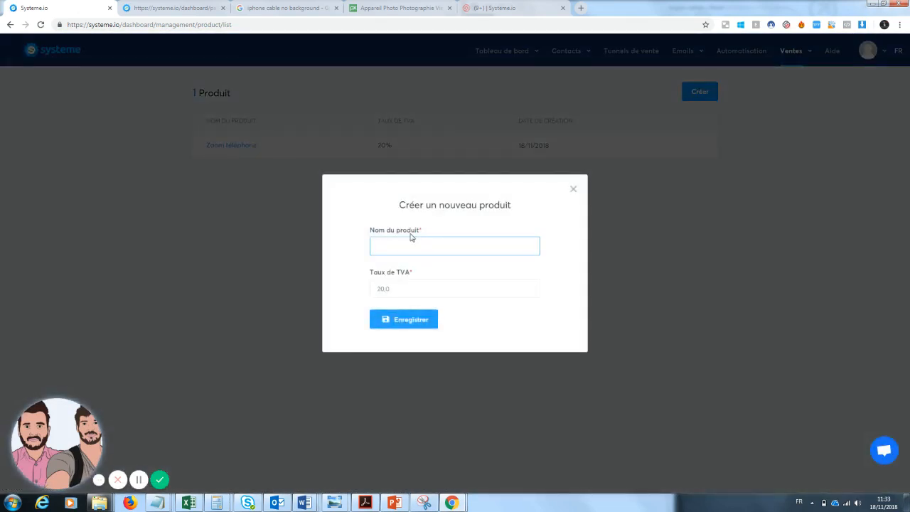
{"action": "type", "text": "order bund"}
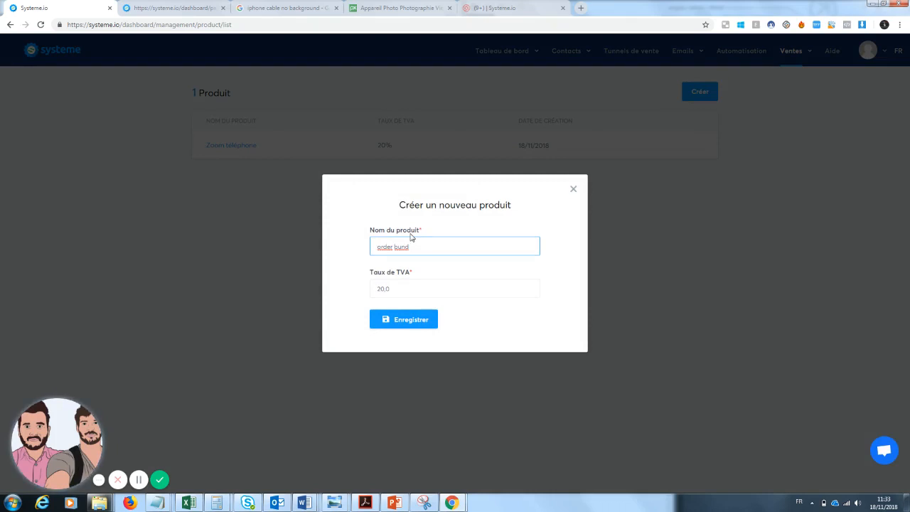
{"action": "type", "text": " lave é"}
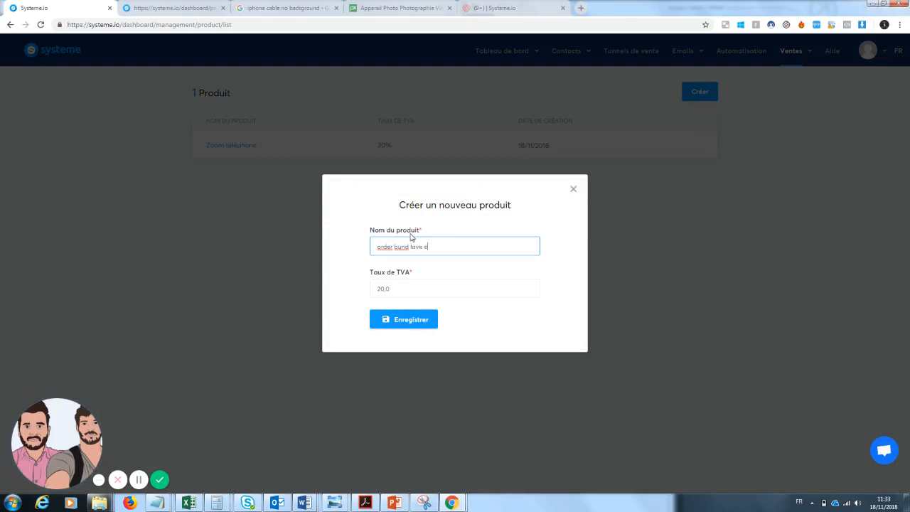
{"action": "type", "text": "cran téléphone"}
{"action": "left_click", "coordinate": [403, 321]}
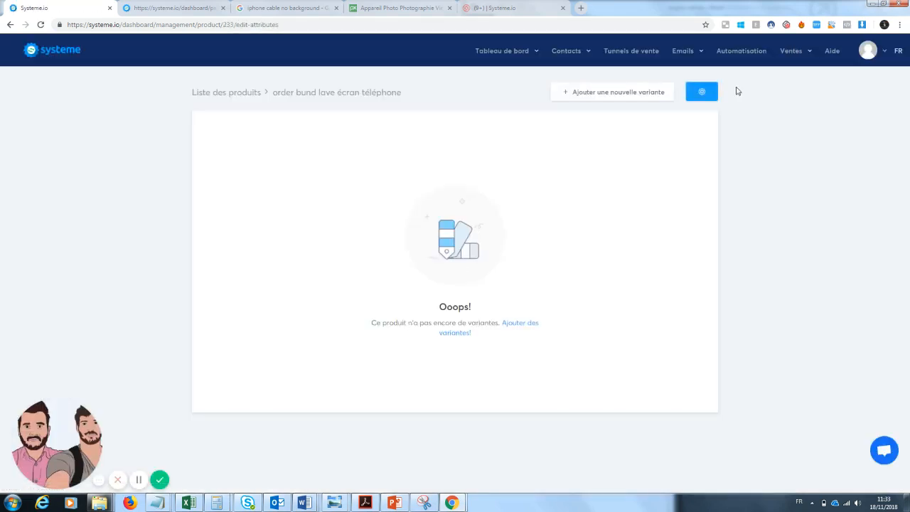
Return to the ecommerce funnel's payment page and add the Produit physique "order bund lave écran téléphone" as the order bump's resource
{"action": "left_click", "coordinate": [631, 52]}
{"action": "left_click", "coordinate": [95, 179]}
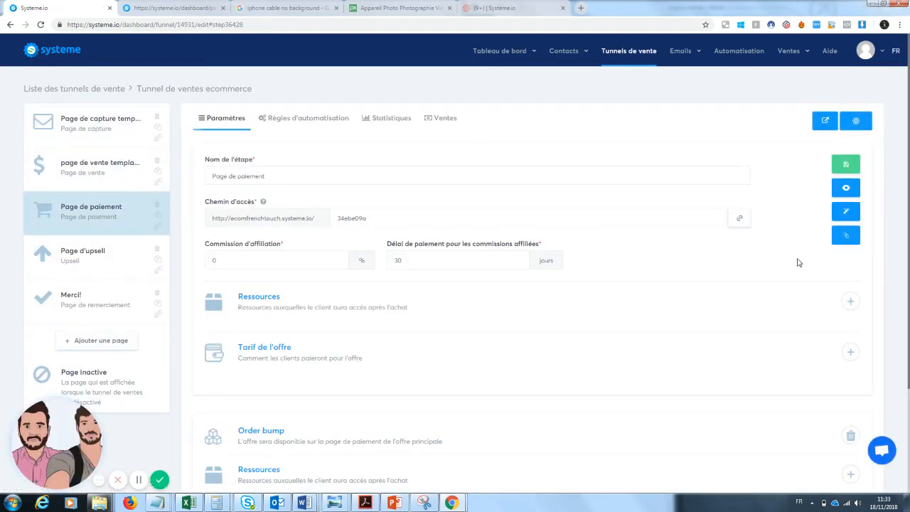
{"action": "scroll", "coordinate": [904, 355], "scroll_direction": "down", "scroll_amount": 2}
{"action": "left_click", "coordinate": [850, 390]}
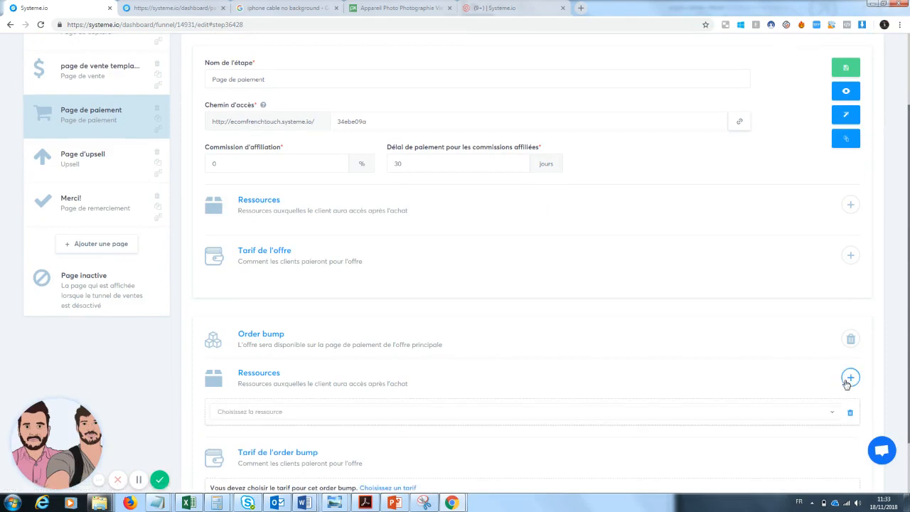
{"action": "left_click", "coordinate": [337, 411]}
{"action": "left_click", "coordinate": [245, 393]}
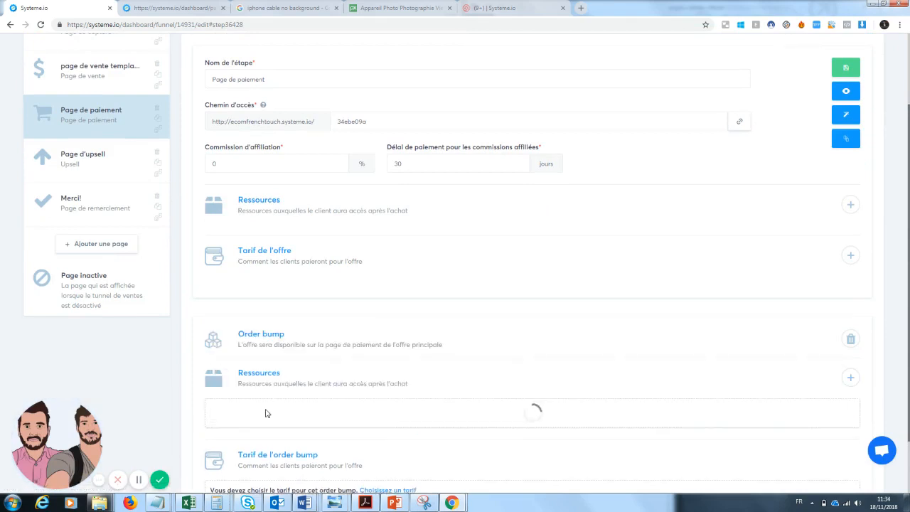
{"action": "left_click", "coordinate": [279, 442]}
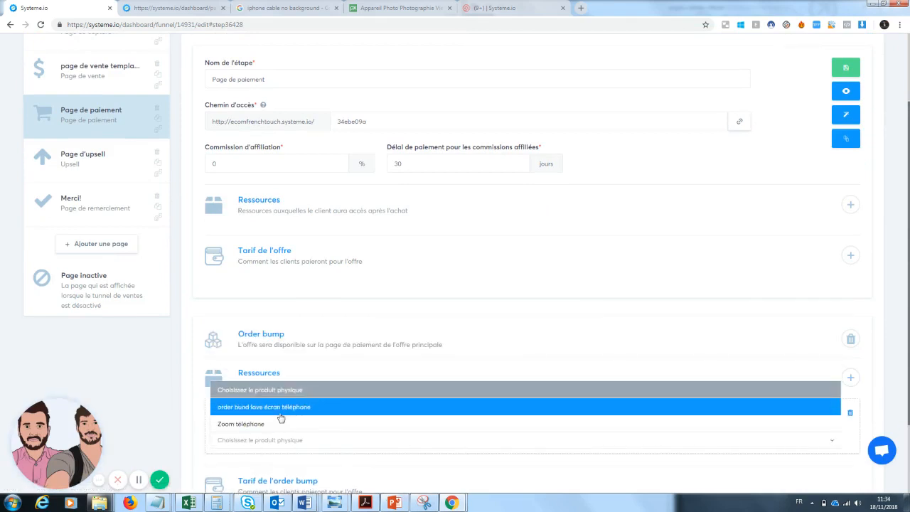
{"action": "left_click", "coordinate": [281, 410]}
Start a new order bump price named "lave écran", with product name "Clean Screnn : l'écran 100% propre" and transaction description "lave écran"
{"action": "scroll", "coordinate": [284, 418], "scroll_direction": "down", "scroll_amount": 3}
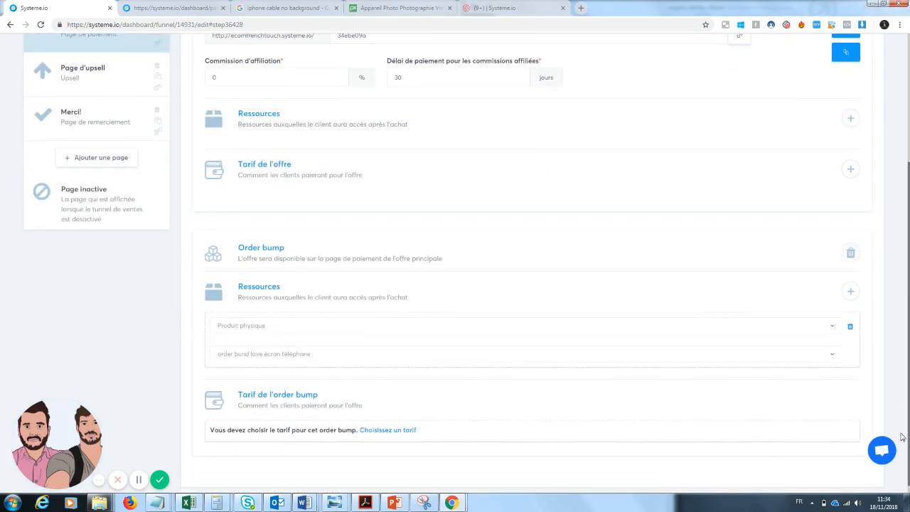
{"action": "left_click", "coordinate": [390, 430]}
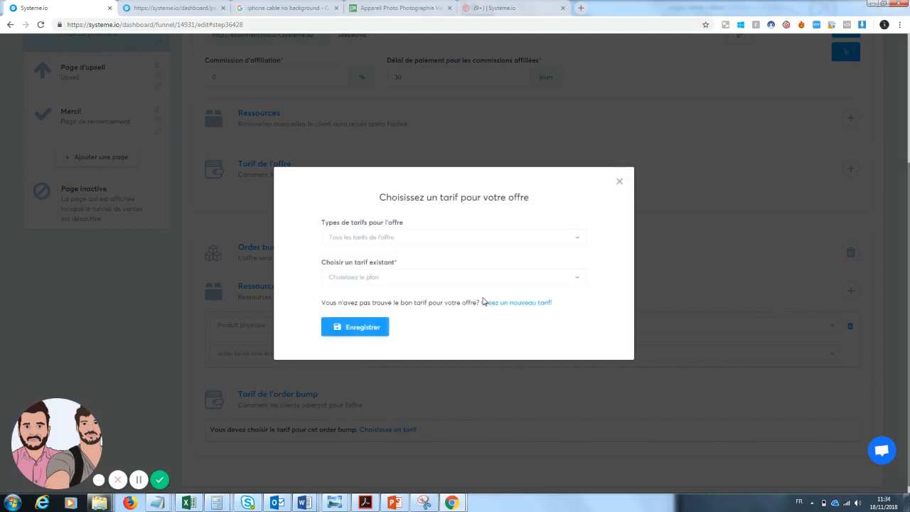
{"action": "left_click", "coordinate": [505, 302]}
{"action": "type", "text": "la"}
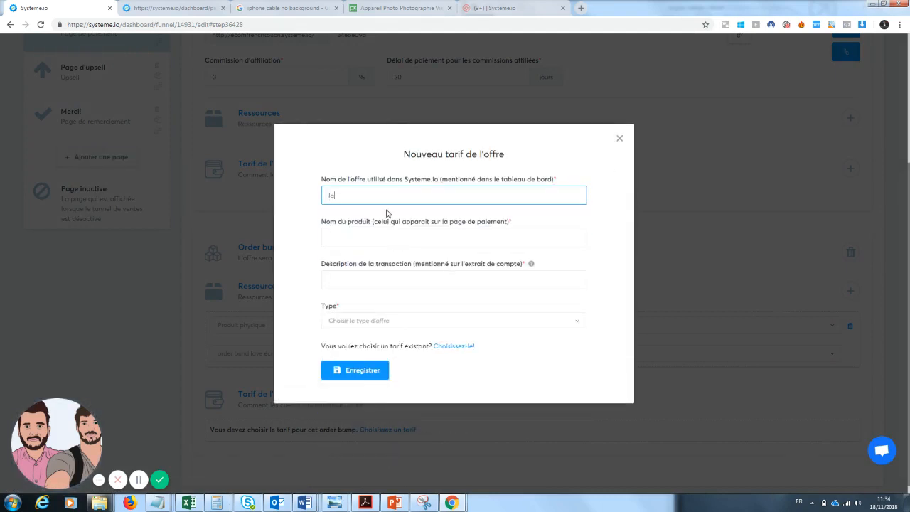
{"action": "type", "text": "ve écran"}
{"action": "left_click", "coordinate": [365, 237]}
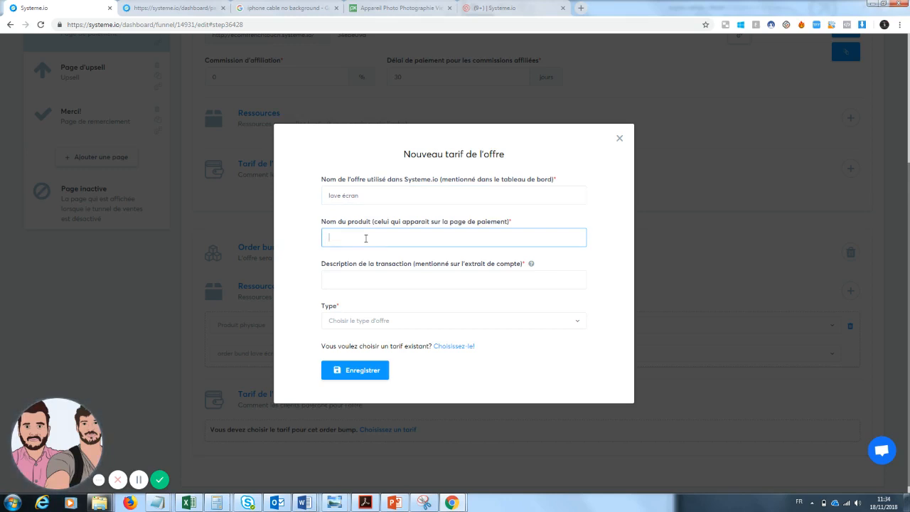
{"action": "type", "text": "C"}
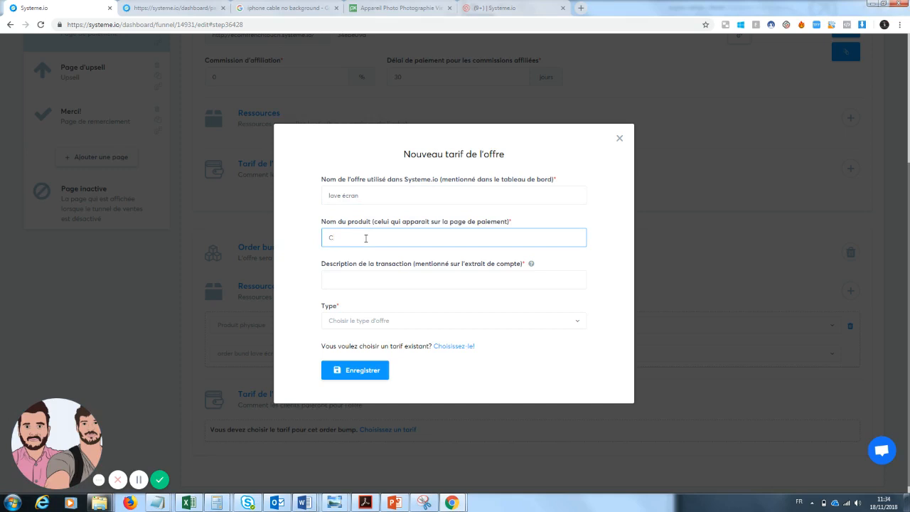
{"action": "type", "text": "lean Screenn : l'écran 100% propre"}
{"action": "left_click", "coordinate": [359, 284]}
{"action": "type", "text": "lo"}
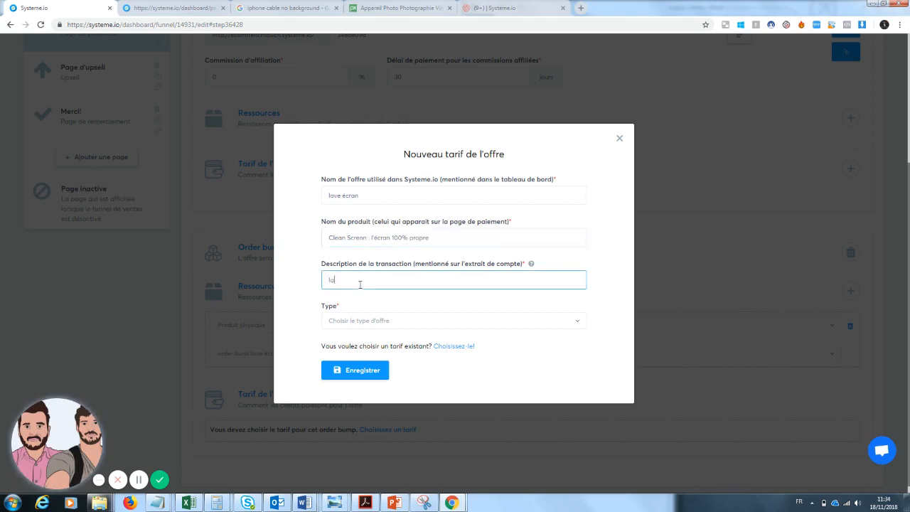
{"action": "type", "text": "ve écran"}
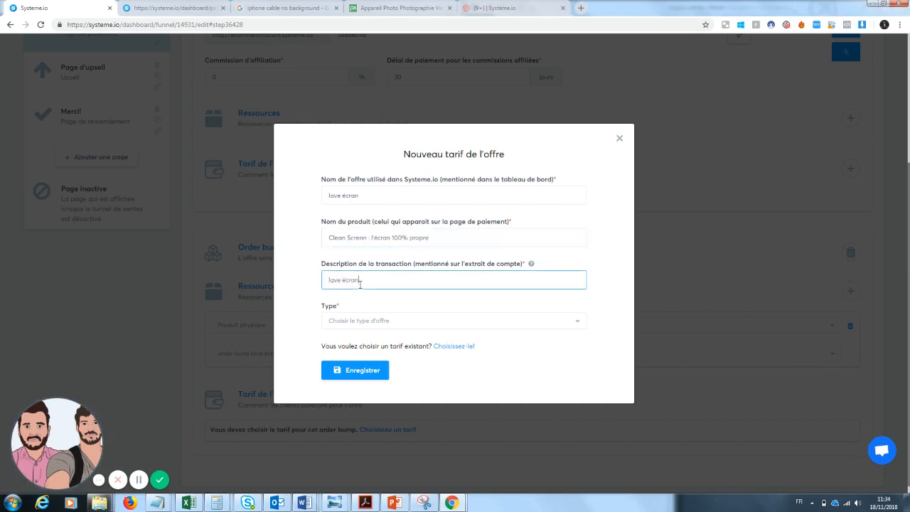
Set the price type to Paiement unique, correct the transaction description to English letters only, fill in the payment amount and save the price
{"action": "left_click", "coordinate": [358, 327]}
{"action": "left_click", "coordinate": [356, 355]}
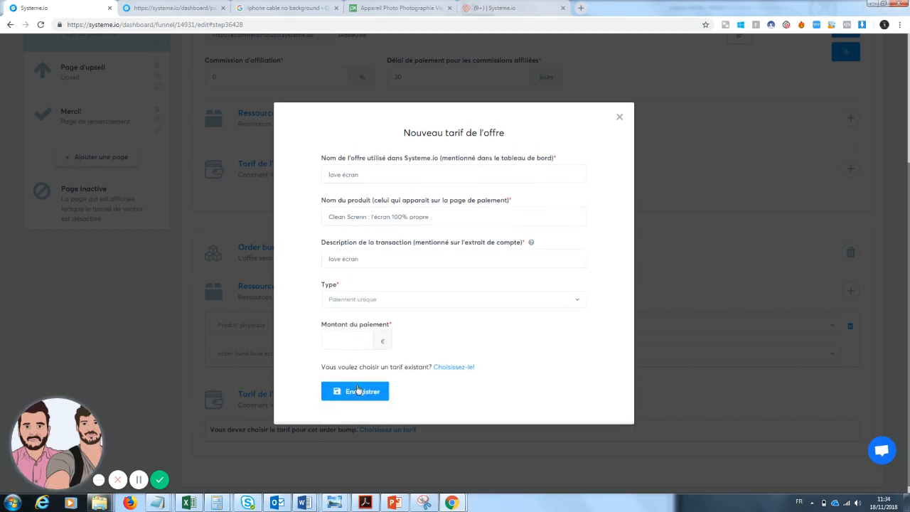
{"action": "left_click", "coordinate": [345, 341]}
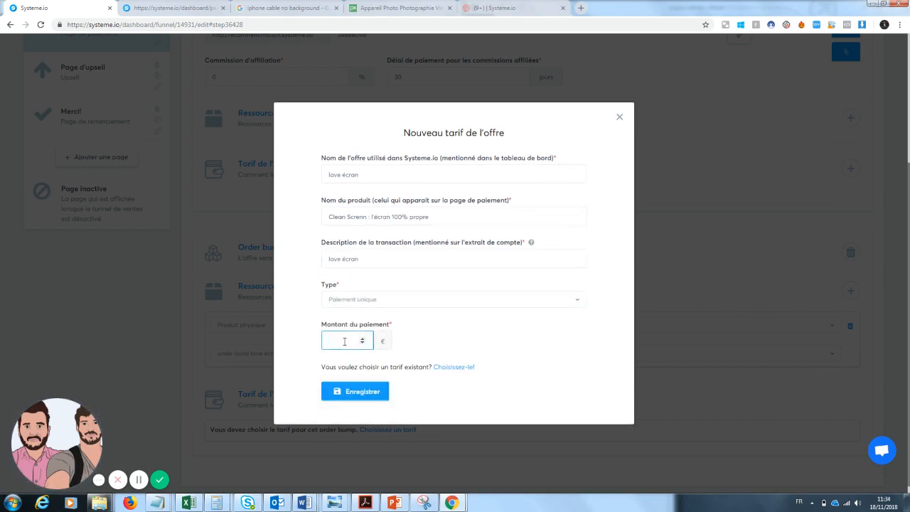
{"action": "left_click", "coordinate": [355, 387]}
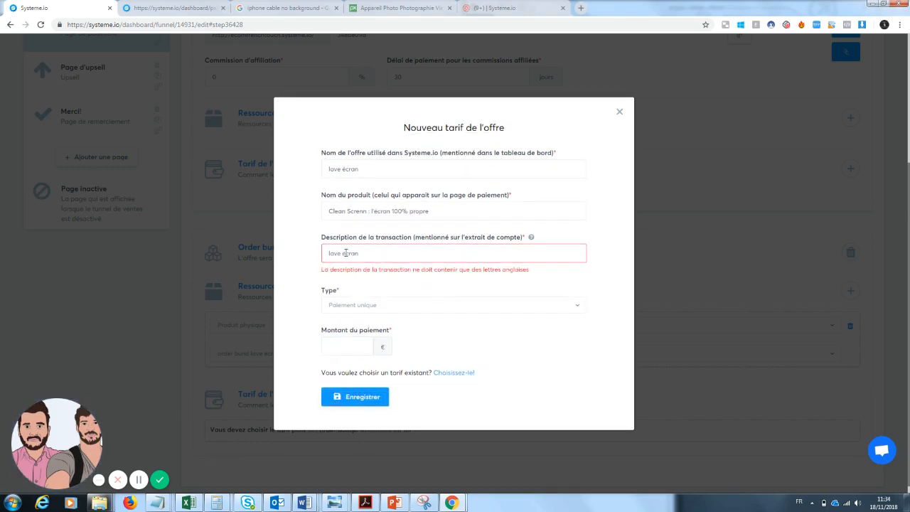
{"action": "key", "text": "Tab"}
{"action": "left_click", "coordinate": [368, 398]}
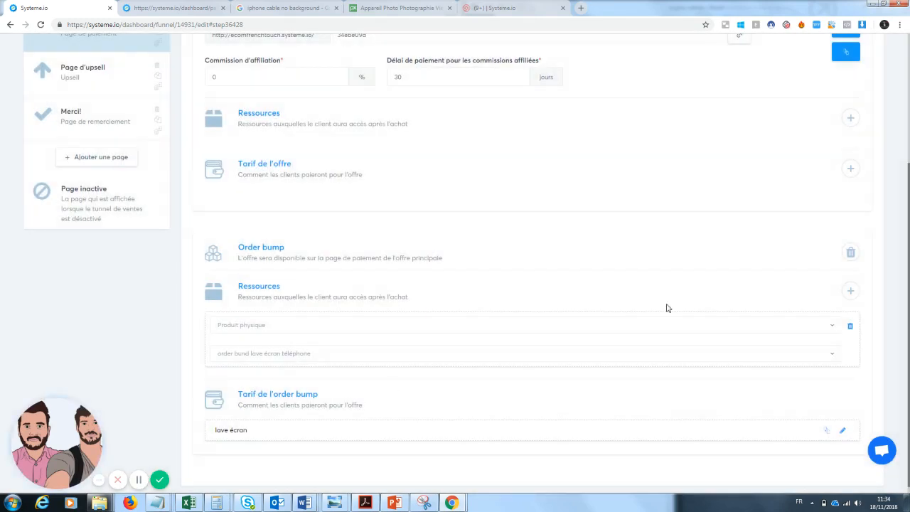
Save the payment page step and preview the live page down to its order bump offer
{"action": "left_click_drag", "start_coordinate": [908, 352], "coordinate": [908, 221]}
{"action": "left_click", "coordinate": [846, 160]}
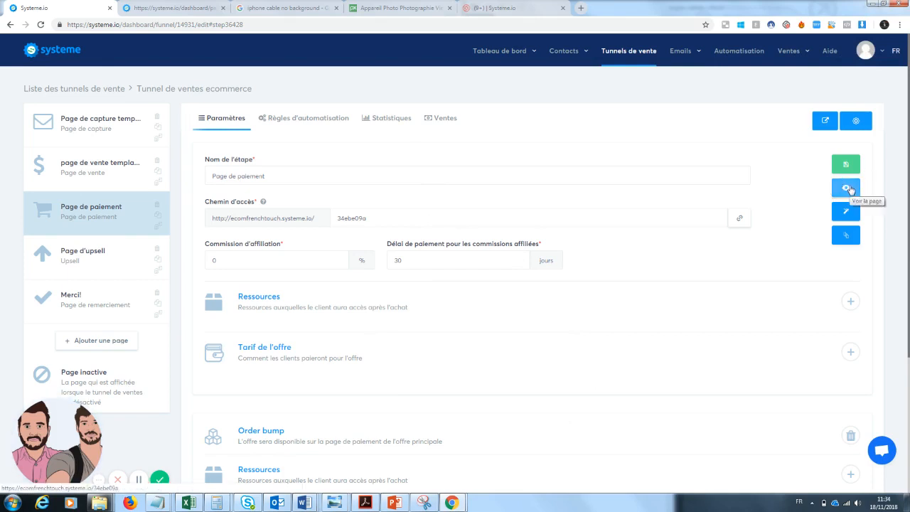
{"action": "left_click", "coordinate": [851, 189]}
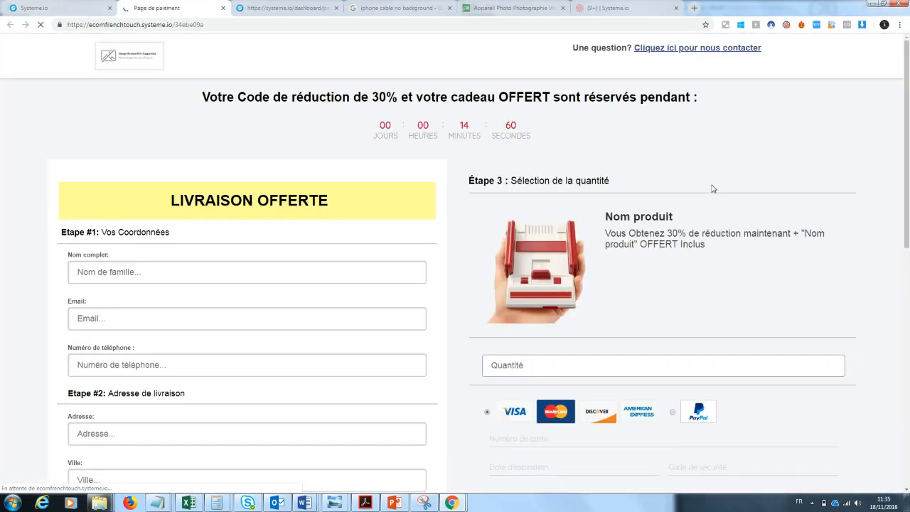
{"action": "left_click_drag", "start_coordinate": [907, 100], "coordinate": [908, 129]}
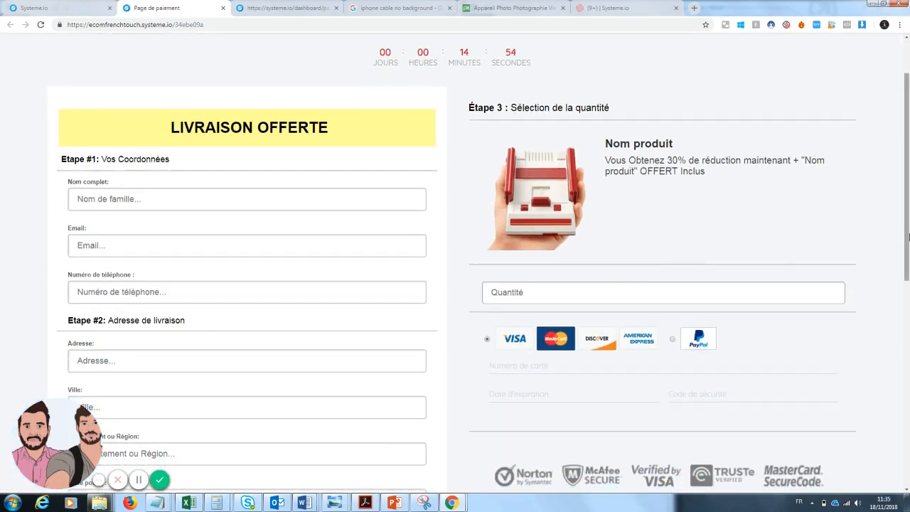
{"action": "left_click_drag", "start_coordinate": [907, 252], "coordinate": [676, 327]}
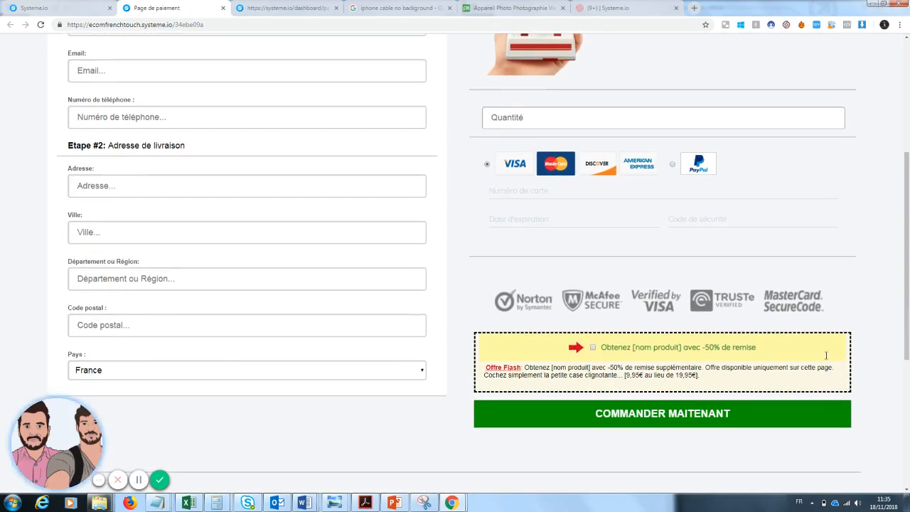
{"action": "left_click_drag", "start_coordinate": [907, 330], "coordinate": [906, 206]}
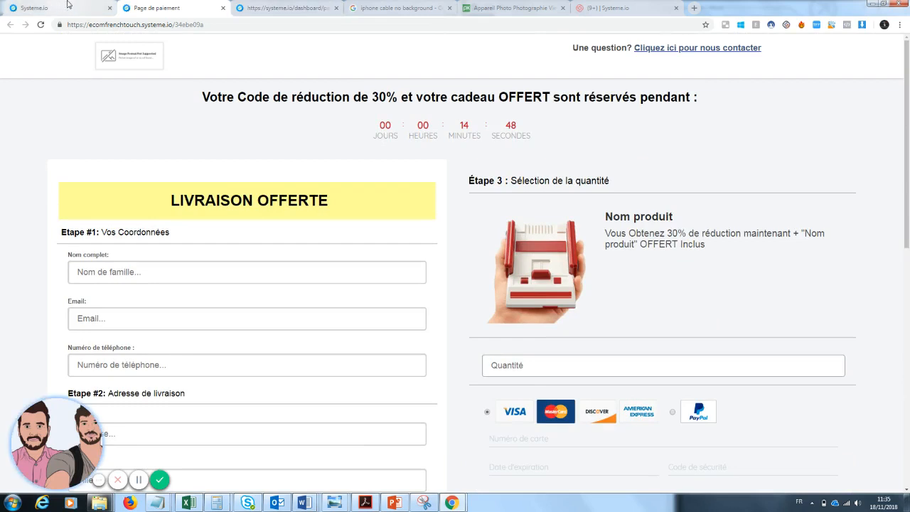
Open the payment page in the page editor and delete "et votre cadeau OFFERT" from the headline above the countdown
{"action": "left_click", "coordinate": [62, 10]}
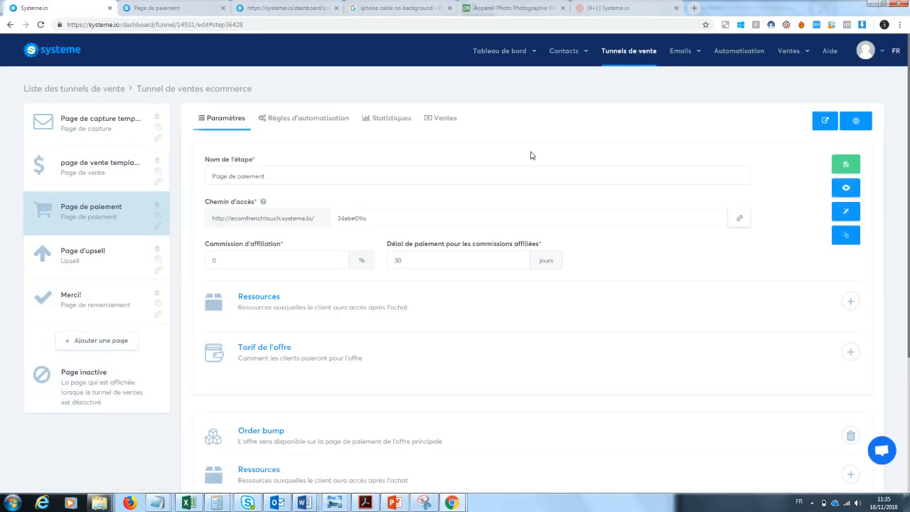
{"action": "left_click", "coordinate": [853, 218]}
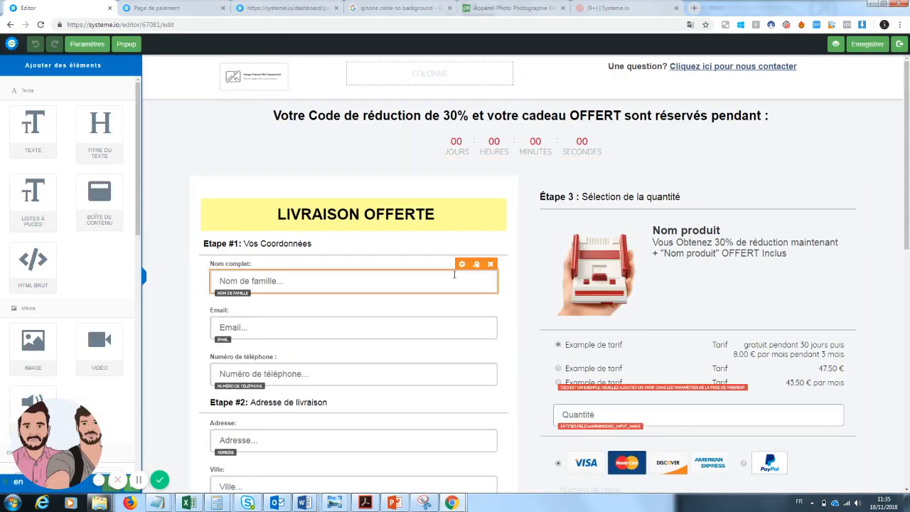
{"action": "left_click", "coordinate": [488, 115]}
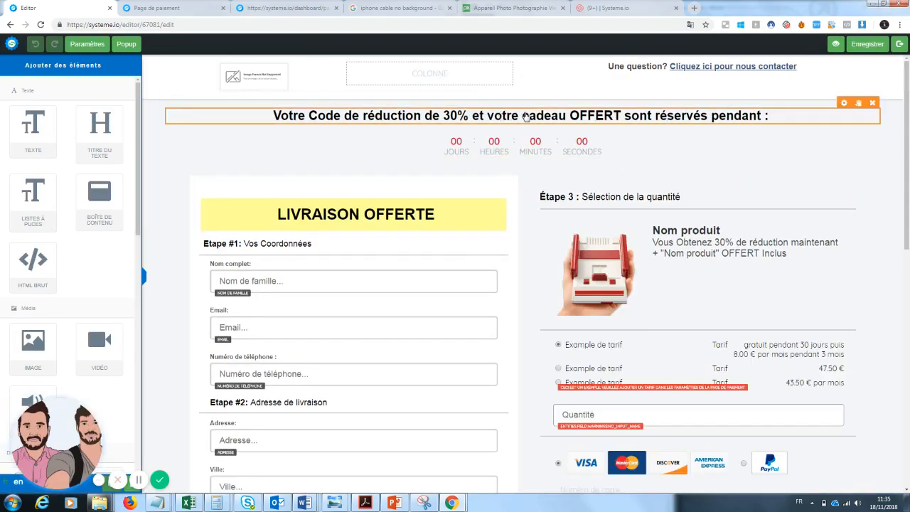
{"action": "left_click", "coordinate": [591, 122]}
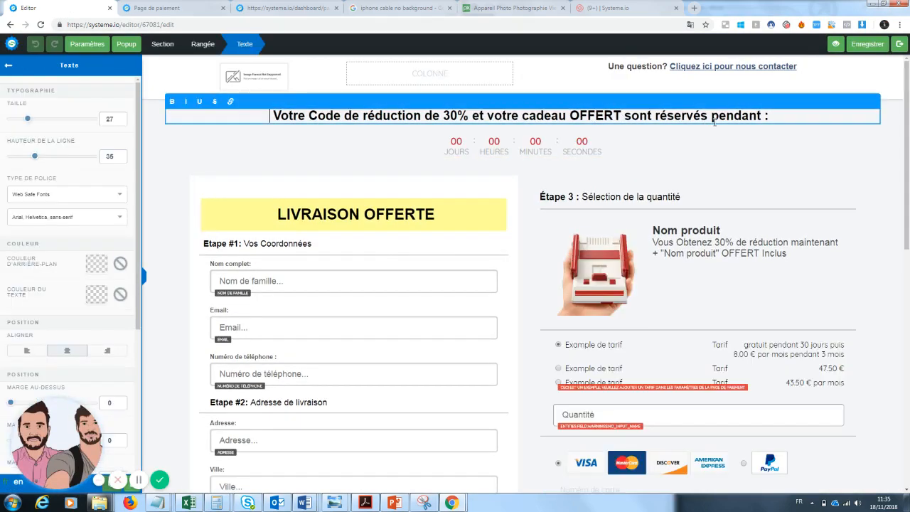
{"action": "left_click_drag", "start_coordinate": [624, 115], "coordinate": [484, 116]}
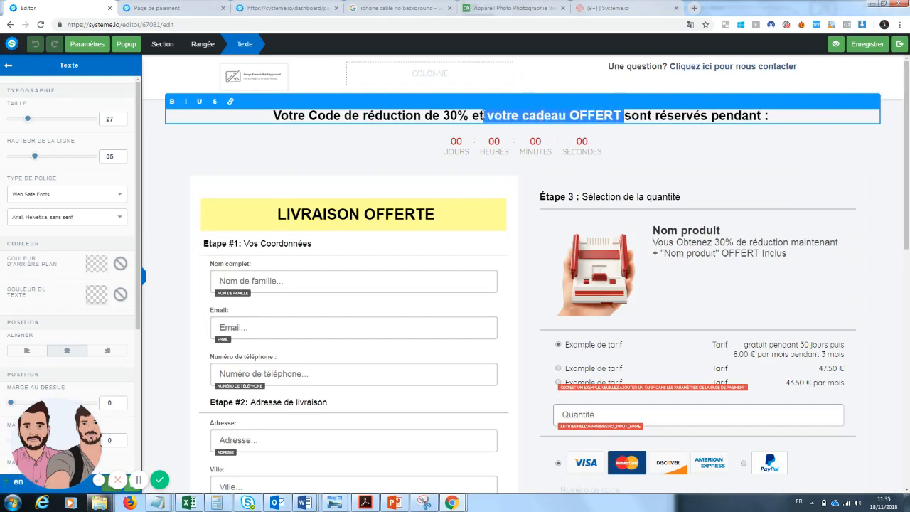
{"action": "key", "text": "BackSpace"}
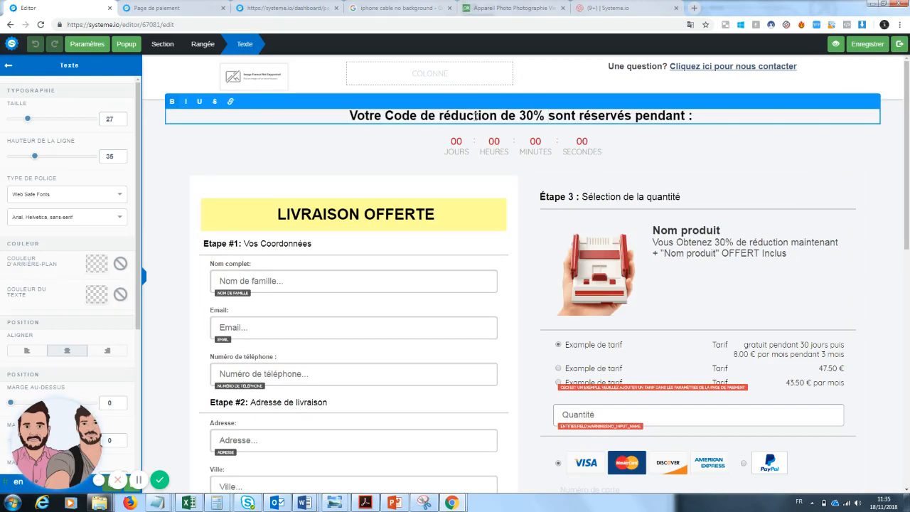
Retype "de" before "30%" in the headline and replace "sont" with "est"
{"action": "left_click", "coordinate": [514, 114]}
{"action": "key", "text": "BackSpace"}
{"action": "key", "text": "BackSpace"}
{"action": "type", "text": "de"}
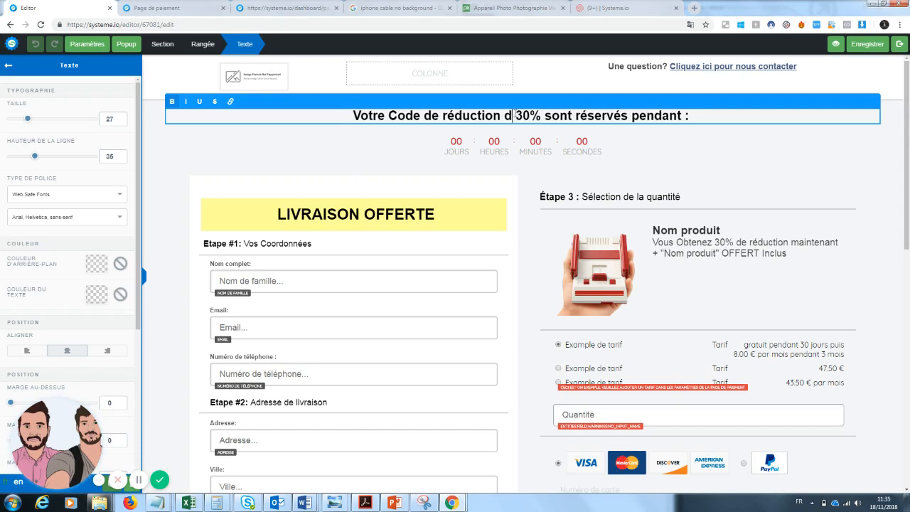
{"action": "left_click_drag", "start_coordinate": [577, 115], "coordinate": [556, 115]}
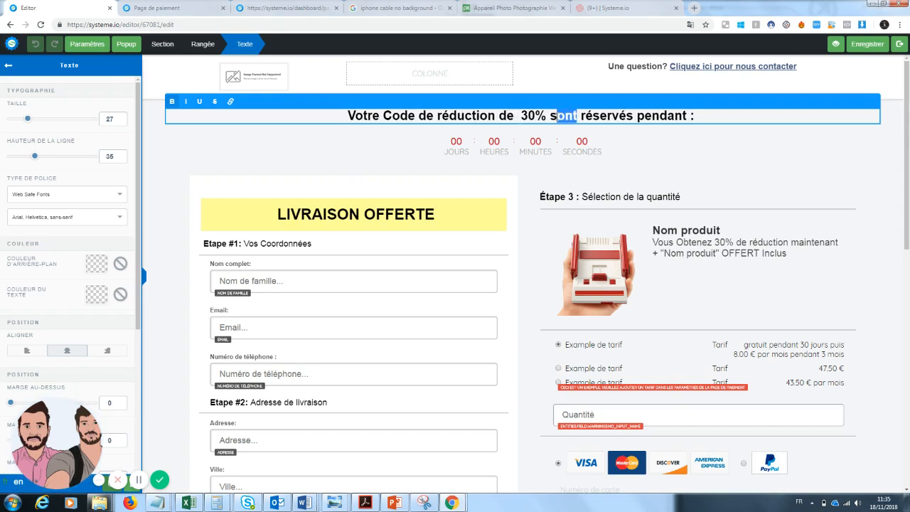
{"action": "type", "text": "est"}
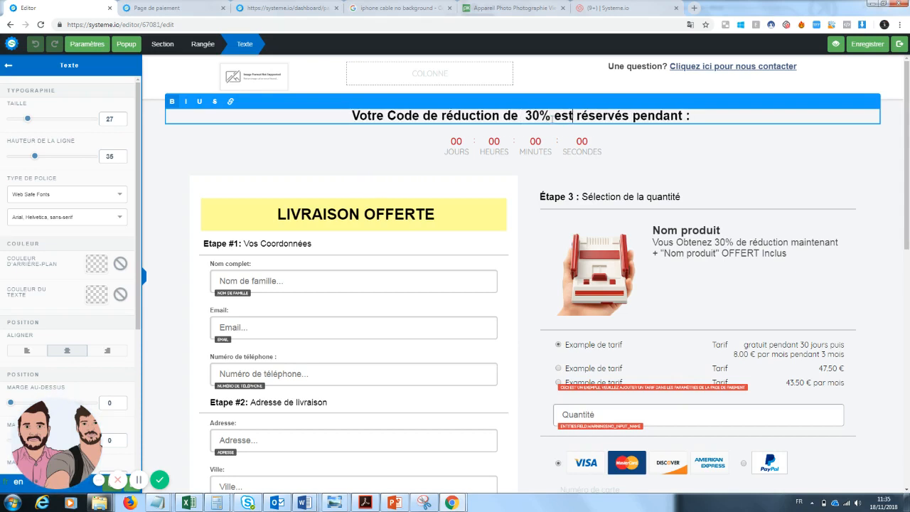
Change "réservés" to "réservé" in the headline above the countdown
{"action": "left_click", "coordinate": [627, 115]}
{"action": "key", "text": "BackSpace"}
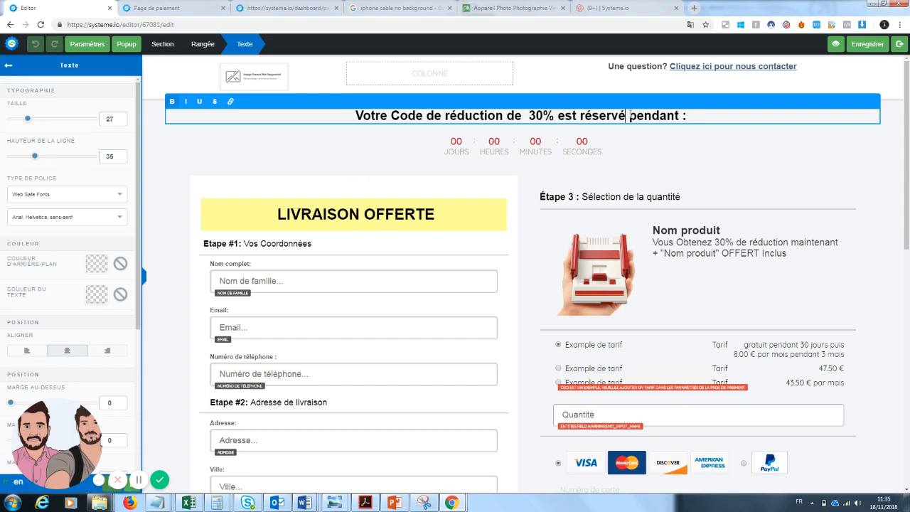
{"action": "left_click", "coordinate": [766, 192]}
Renumber the "Sélection de la quantité" heading as Étape 2
{"action": "scroll", "coordinate": [907, 172], "scroll_direction": "down", "scroll_amount": 1}
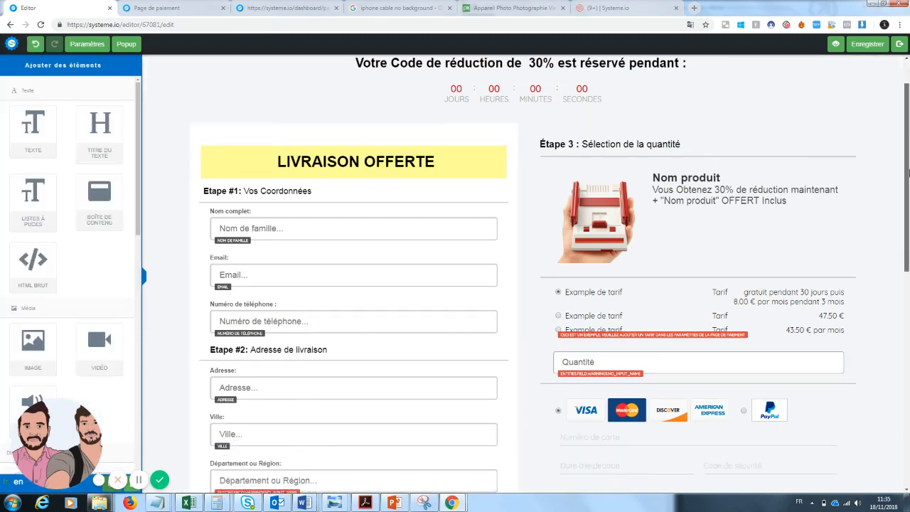
{"action": "scroll", "coordinate": [907, 172], "scroll_direction": "down", "scroll_amount": 3}
{"action": "scroll", "coordinate": [907, 170], "scroll_direction": "up", "scroll_amount": 3}
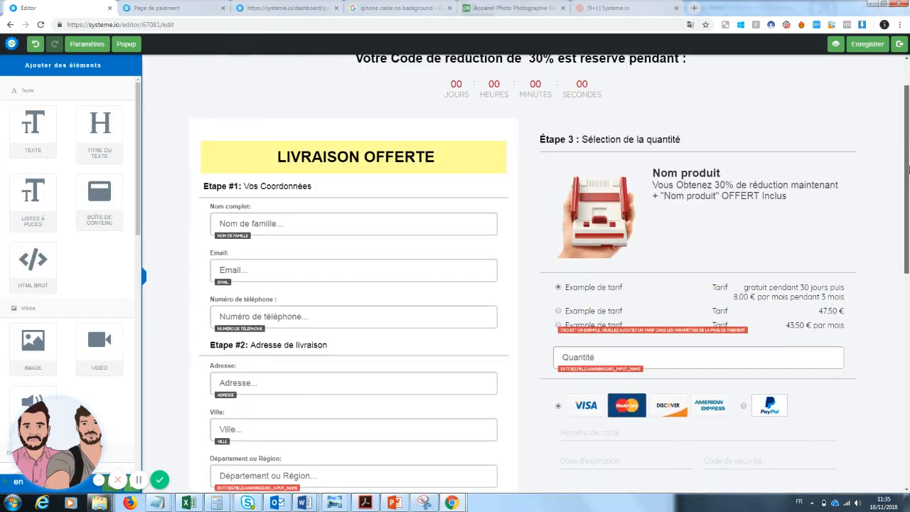
{"action": "mouse_move", "coordinate": [908, 170]}
{"action": "left_mouse_down"}
{"action": "mouse_move", "coordinate": [901, 324]}
{"action": "mouse_move", "coordinate": [908, 181]}
{"action": "left_mouse_up"}
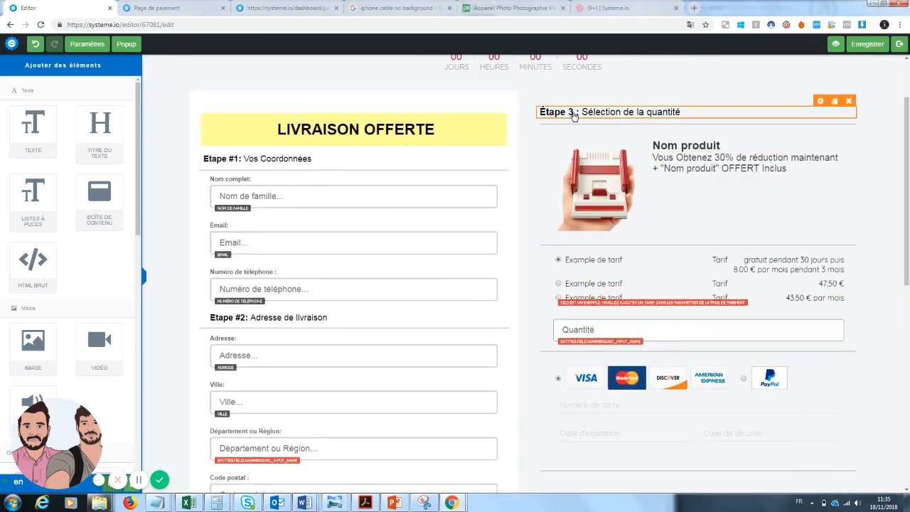
{"action": "left_click", "coordinate": [574, 115]}
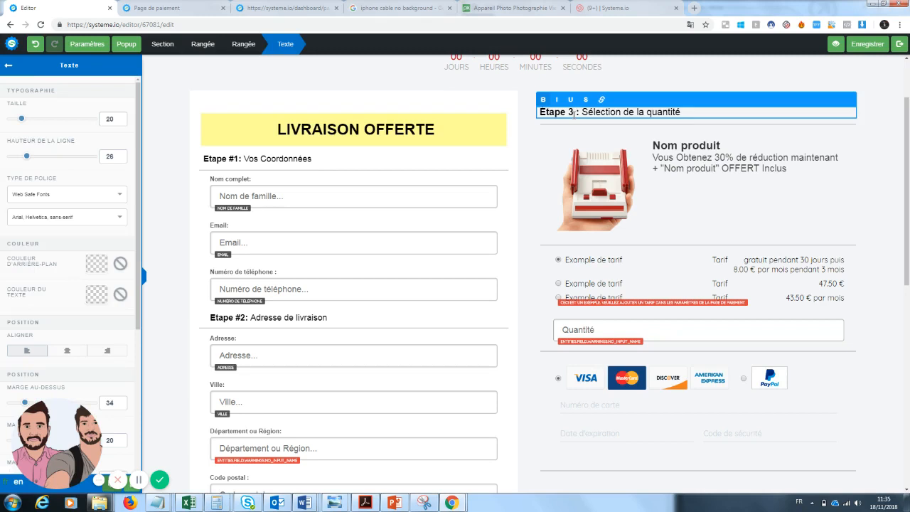
{"action": "key", "text": "BackSpace"}
{"action": "type", "text": "2"}
{"action": "left_click", "coordinate": [737, 217]}
Replace the product image hand.png with the tech-worlds-strongest-smartphone-lens picture from the account's own images
{"action": "left_click", "coordinate": [606, 134]}
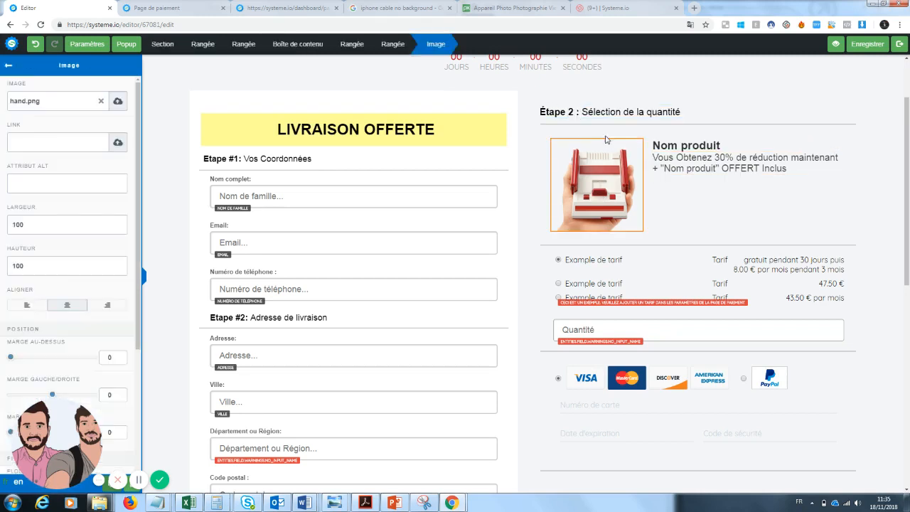
{"action": "left_click", "coordinate": [101, 102]}
{"action": "left_click", "coordinate": [118, 102]}
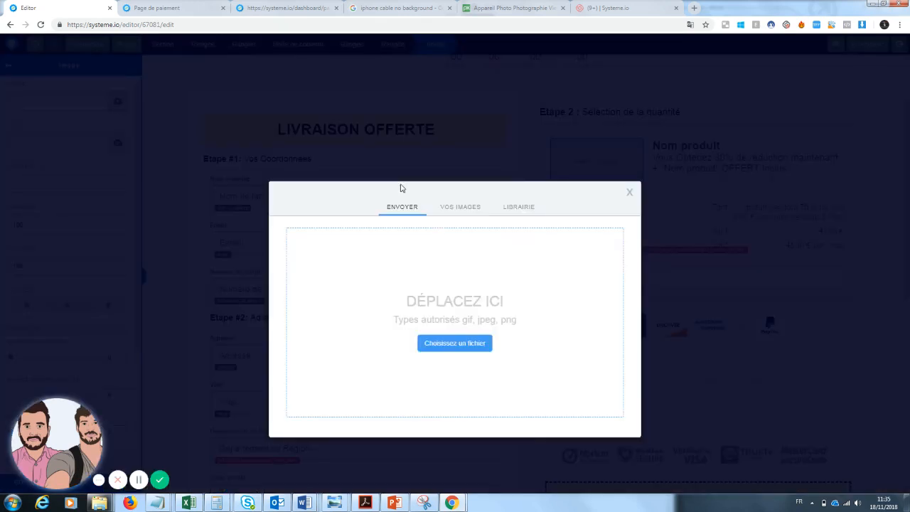
{"action": "left_click", "coordinate": [448, 210]}
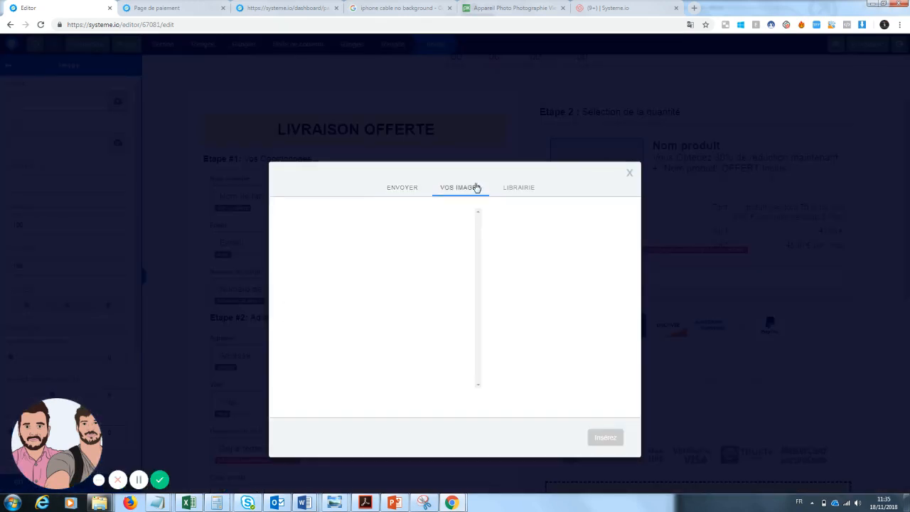
{"action": "left_click", "coordinate": [515, 189]}
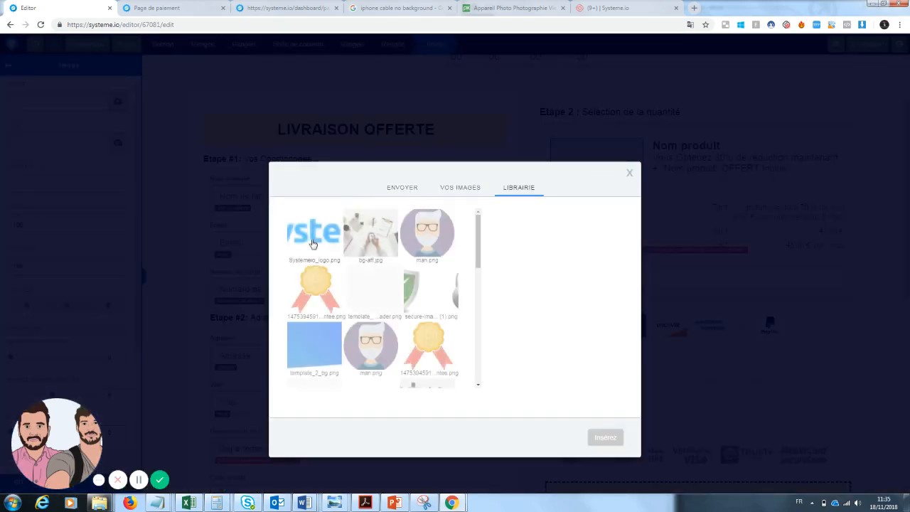
{"action": "left_click", "coordinate": [470, 186]}
{"action": "left_click", "coordinate": [413, 192]}
{"action": "left_click", "coordinate": [462, 193]}
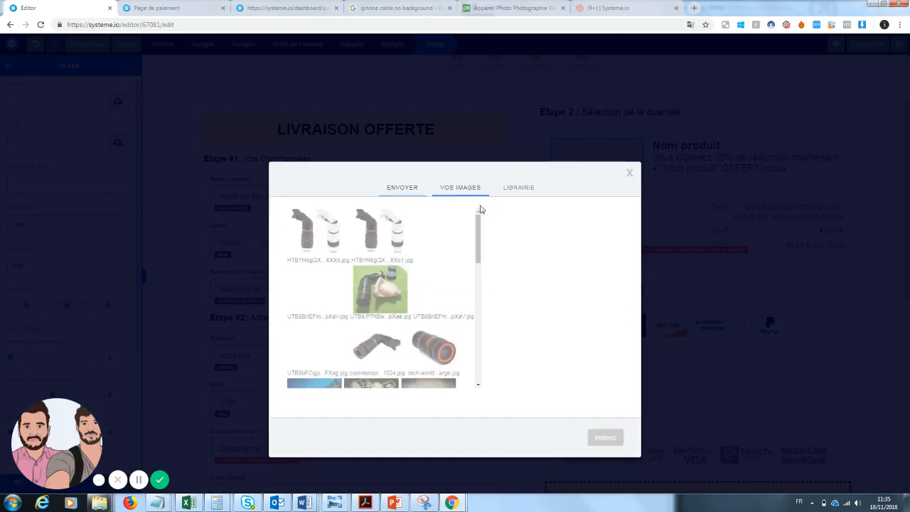
{"action": "left_click", "coordinate": [443, 363]}
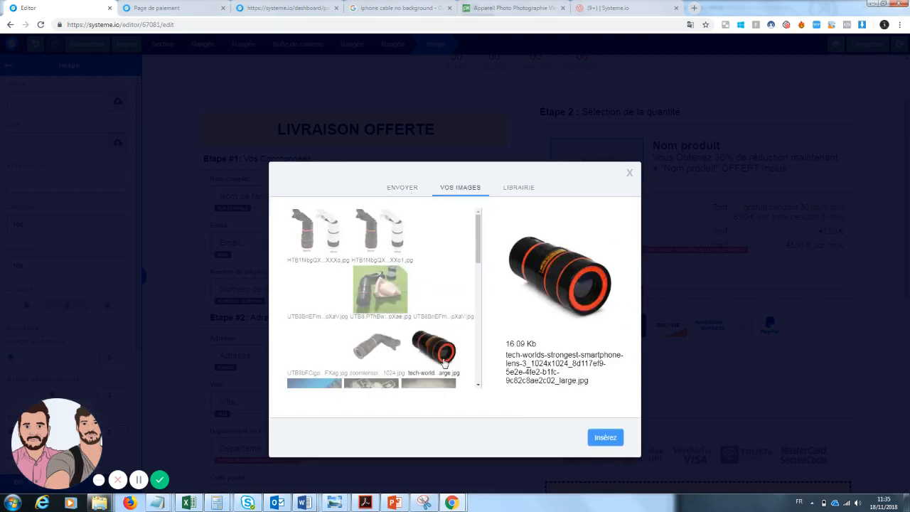
{"action": "left_click", "coordinate": [603, 438]}
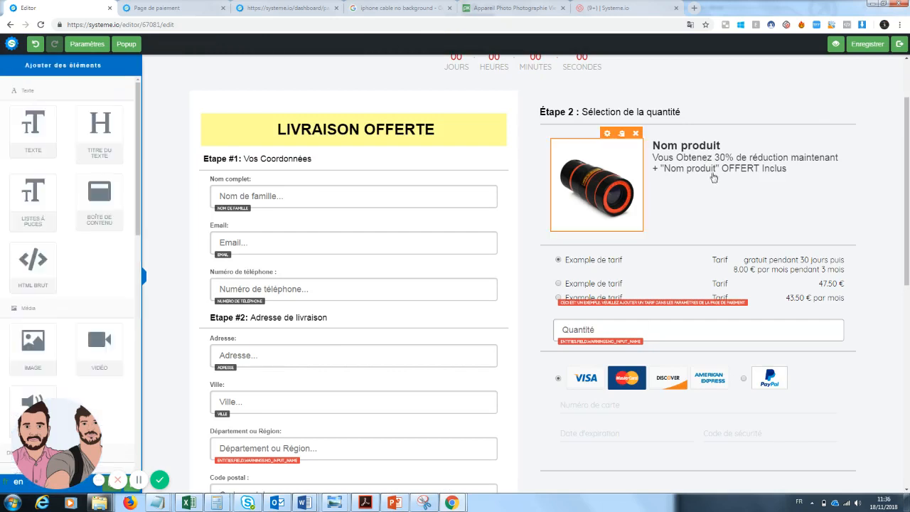
Replace the "Nom produit" title beside the product image with "Zoom Pro"
{"action": "left_click", "coordinate": [725, 146]}
{"action": "left_click_drag", "start_coordinate": [726, 147], "coordinate": [665, 146]}
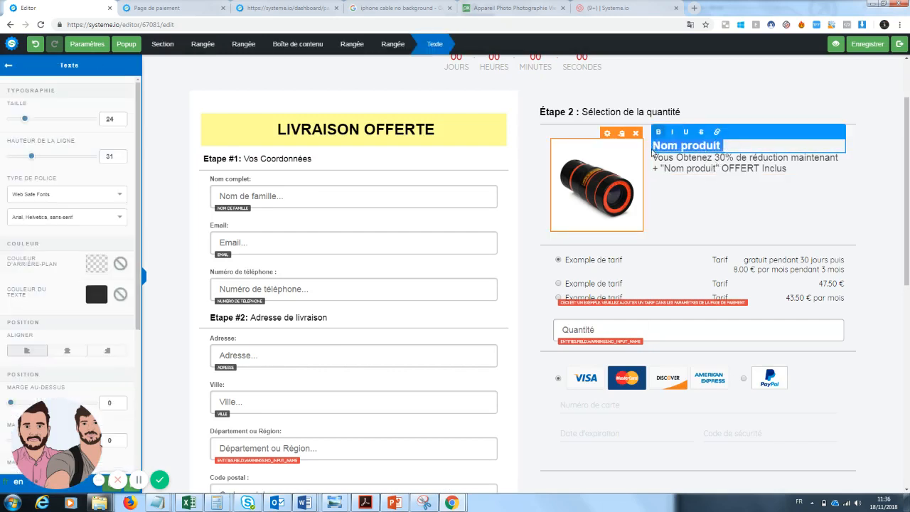
{"action": "type", "text": "Zoom Pro"}
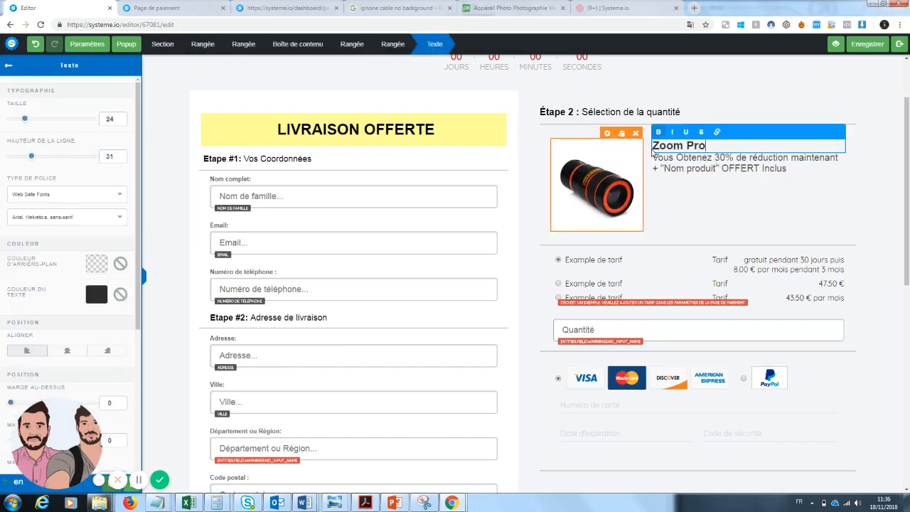
{"action": "left_click", "coordinate": [783, 171]}
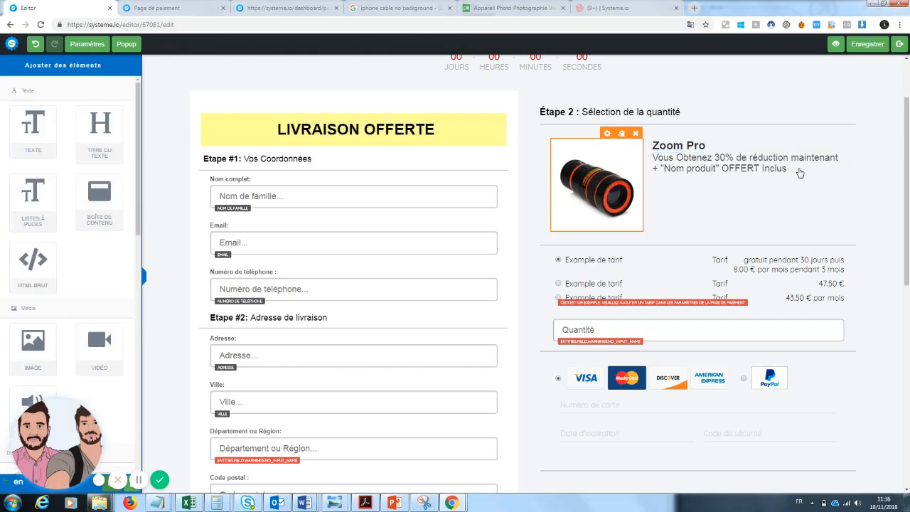
Replace "Nom produit" OFFERT Inclus after the plus sign in the product description with "une garantie de 30 jours"
{"action": "left_click", "coordinate": [800, 173]}
{"action": "left_click_drag", "start_coordinate": [787, 168], "coordinate": [663, 169]}
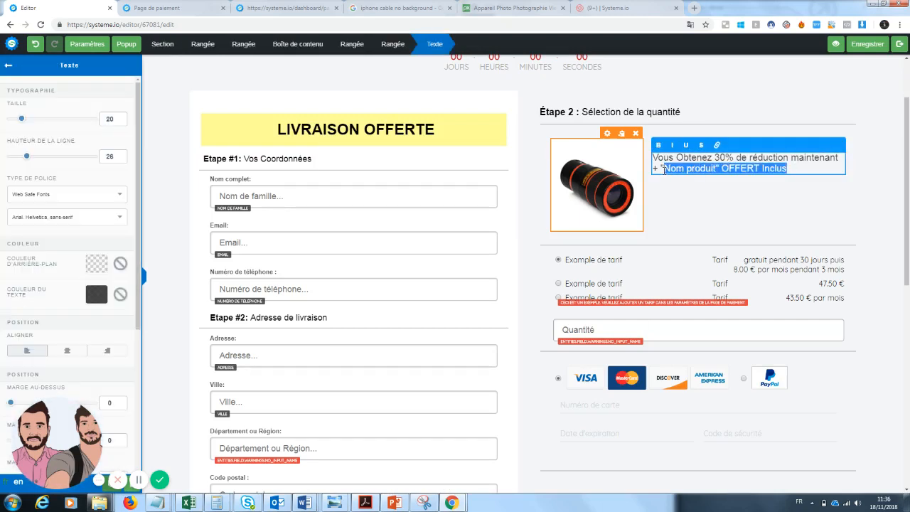
{"action": "key", "text": "BackSpace"}
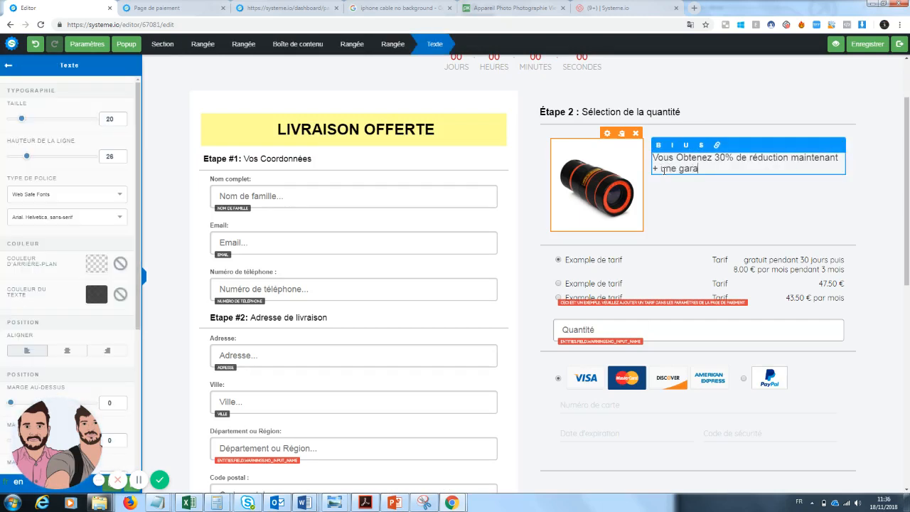
{"action": "type", "text": "une garantie de 30 jours"}
{"action": "left_click", "coordinate": [700, 224]}
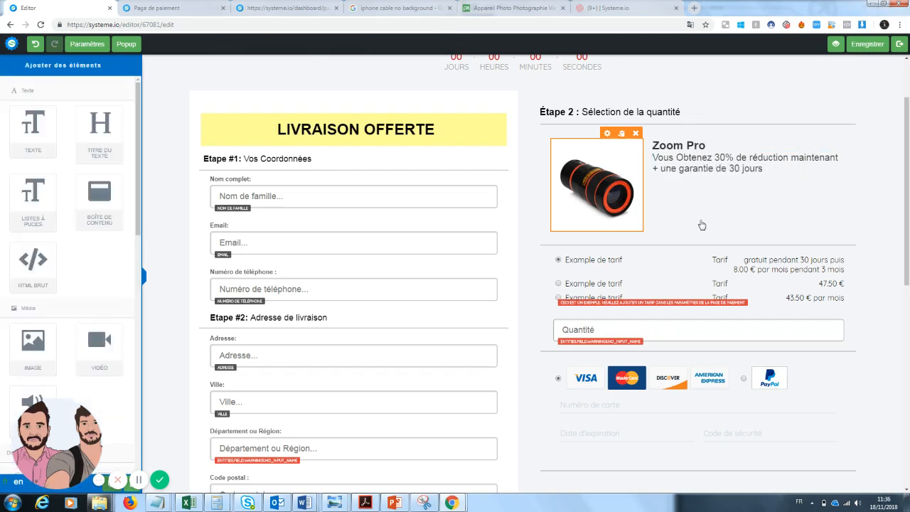
Delete the Quantité form field below the example prices and confirm its removal
{"action": "scroll", "coordinate": [669, 217], "scroll_direction": "down", "scroll_amount": 1}
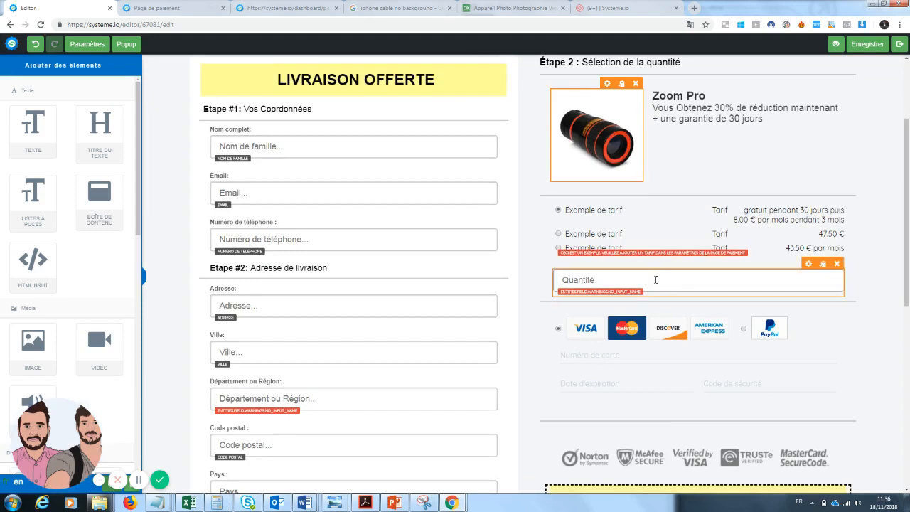
{"action": "left_click", "coordinate": [631, 283]}
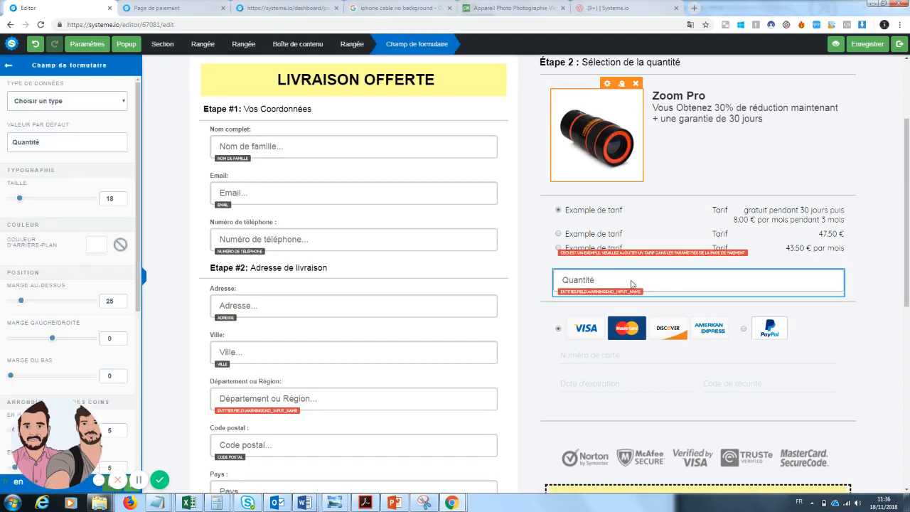
{"action": "left_click", "coordinate": [71, 101]}
{"action": "left_click", "coordinate": [505, 307]}
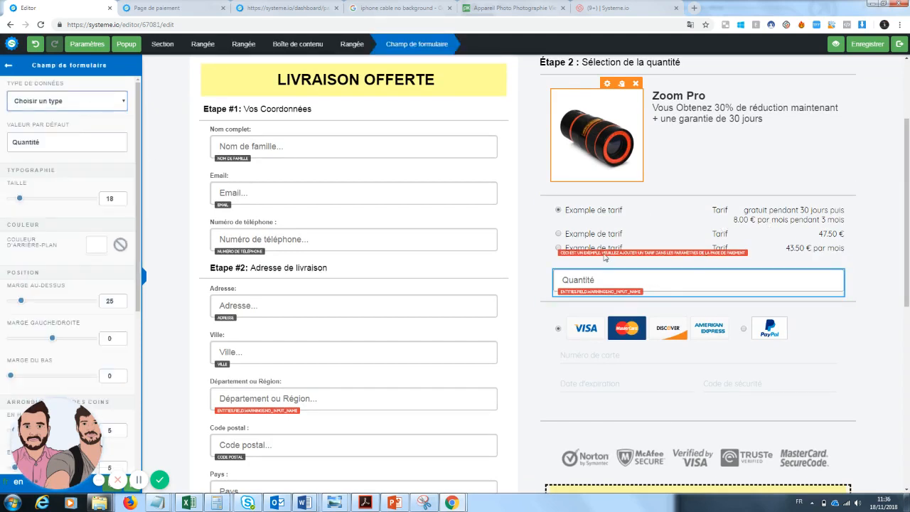
{"action": "left_click", "coordinate": [866, 299]}
{"action": "scroll", "coordinate": [889, 276], "scroll_direction": "down", "scroll_amount": 1}
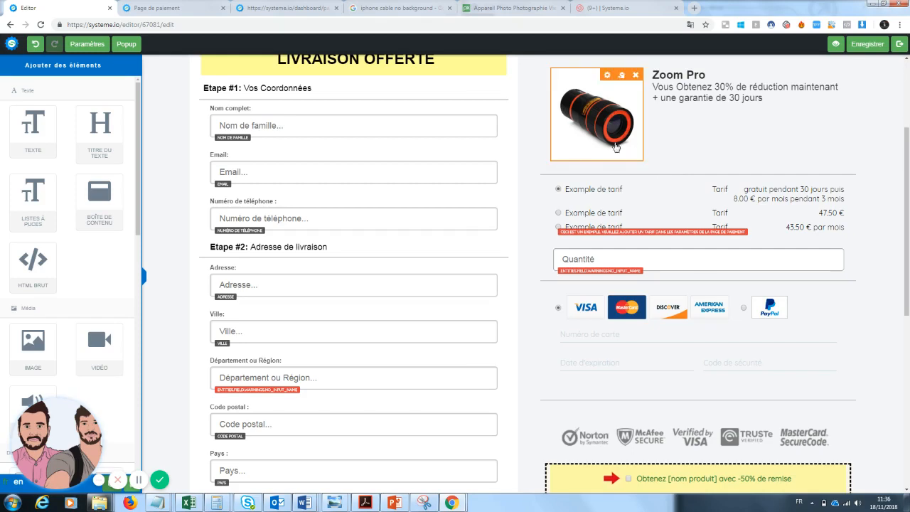
{"action": "left_click", "coordinate": [837, 243]}
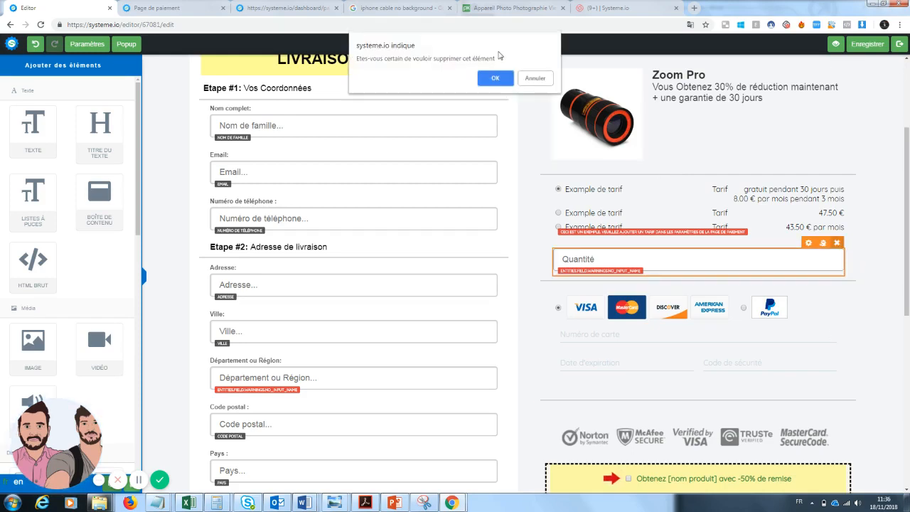
{"action": "left_click", "coordinate": [496, 79]}
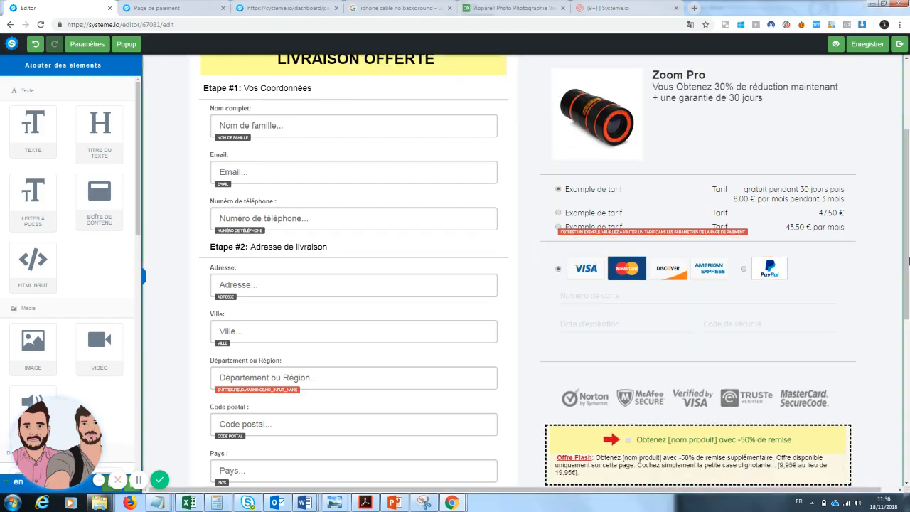
Set the order bump's name to "Obtenez le screen clean pour un écran propre"
{"action": "scroll", "coordinate": [907, 322], "scroll_direction": "down", "scroll_amount": 3}
{"action": "left_click", "coordinate": [609, 310]}
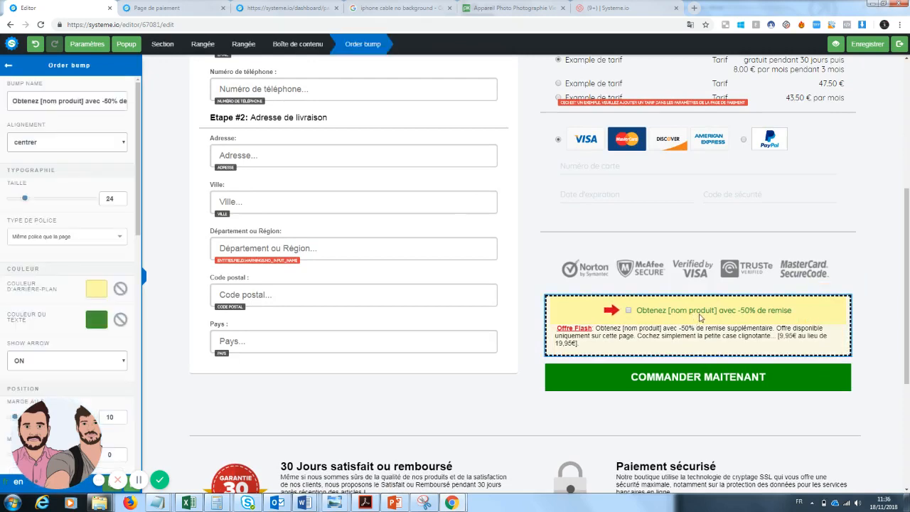
{"action": "left_click", "coordinate": [785, 336]}
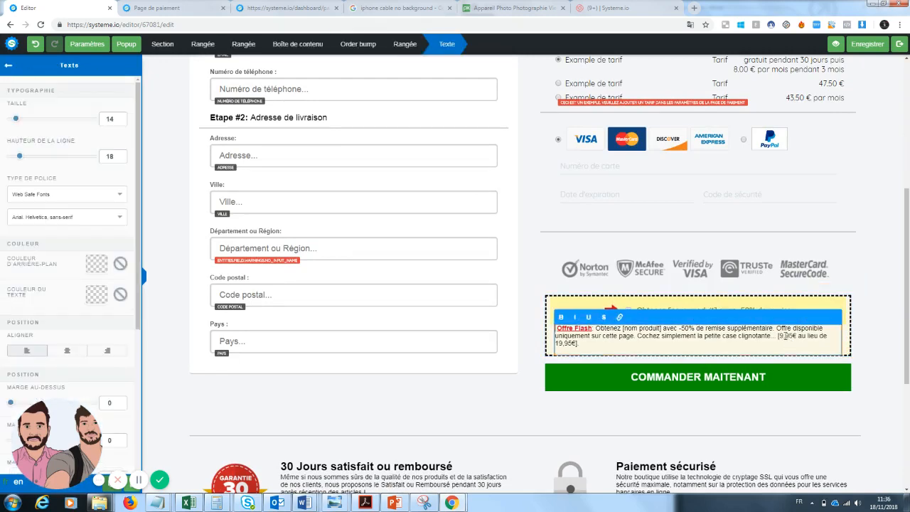
{"action": "key", "text": "Escape"}
{"action": "left_click", "coordinate": [779, 313]}
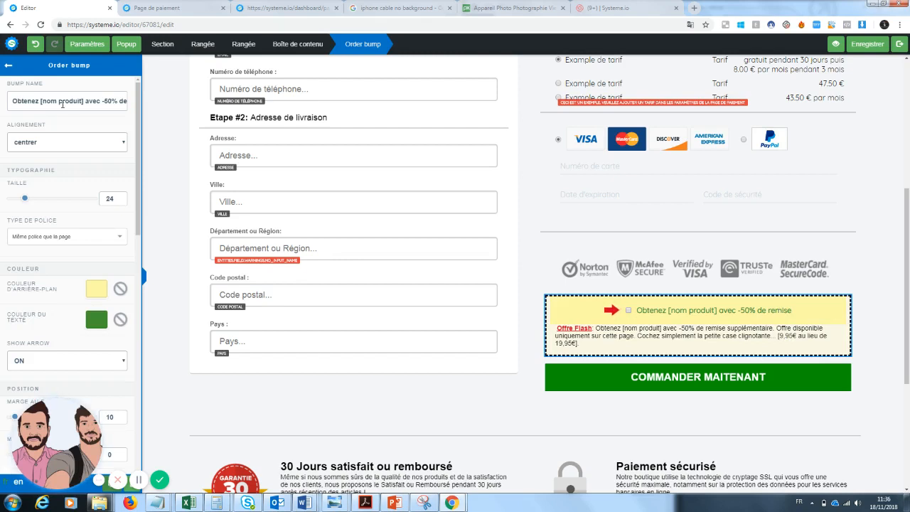
{"action": "left_click_drag", "start_coordinate": [14, 100], "coordinate": [222, 111]}
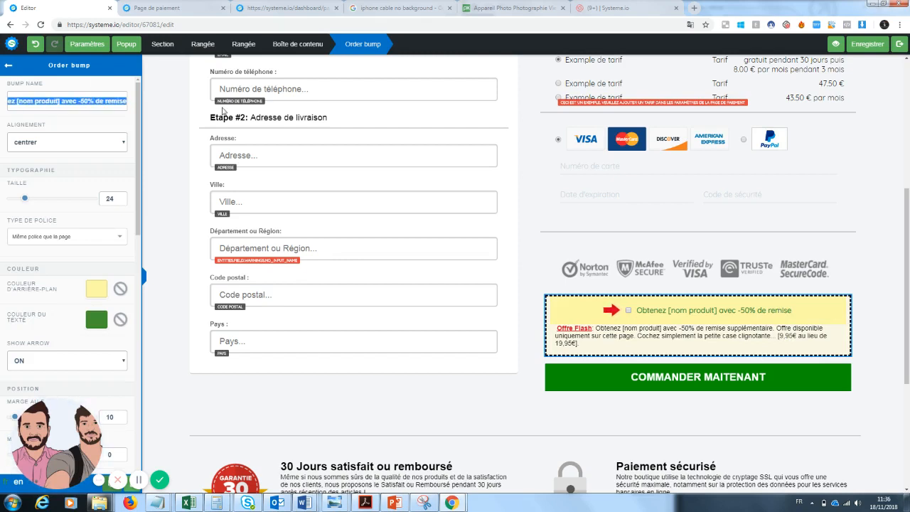
{"action": "type", "text": "Obtenez le s"}
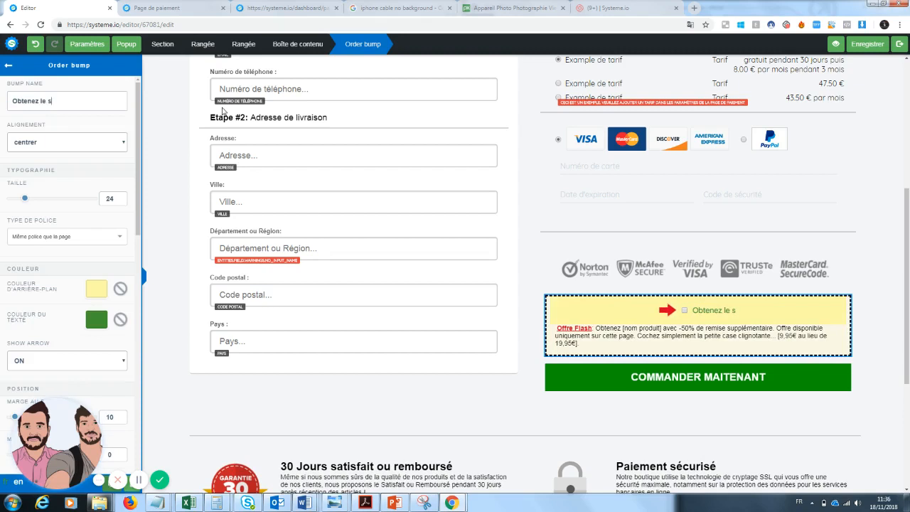
{"action": "type", "text": "creen cle"}
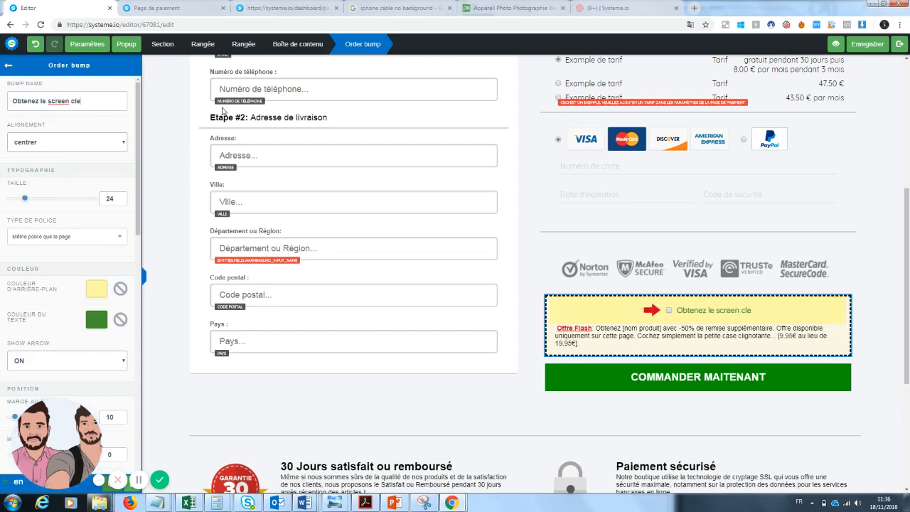
{"action": "type", "text": "an pour un "}
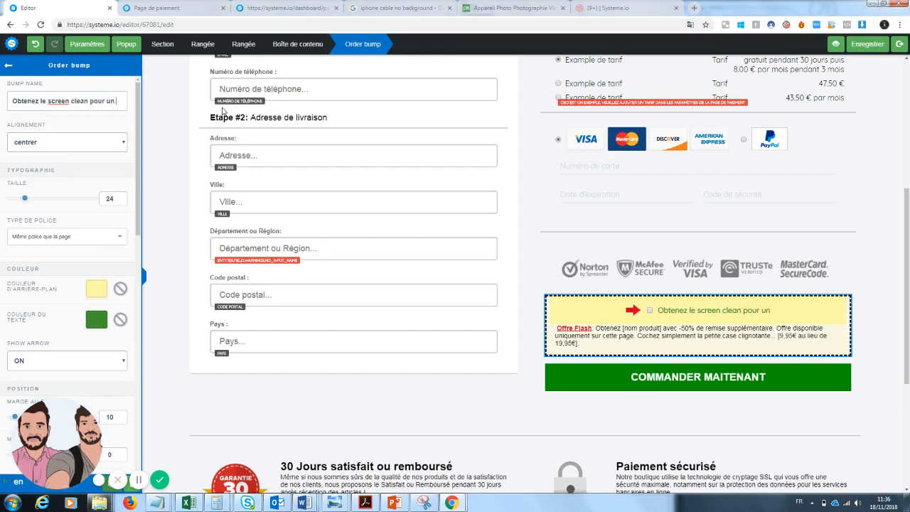
{"action": "type", "text": "écran propre"}
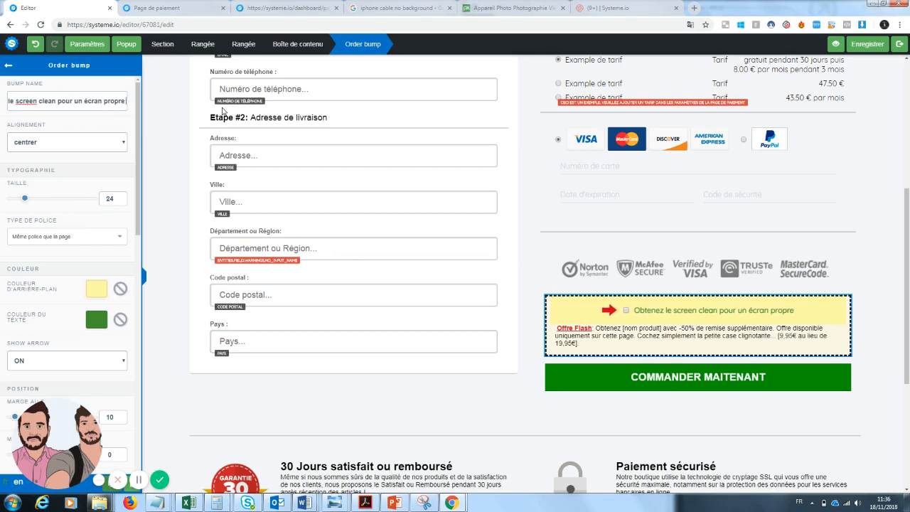
Extend the order bump's name to "Obtenez le screen clean pour un écran propre avec 50% de réuction"
{"action": "key", "text": "BackSpace"}
{"action": "key", "text": "BackSpace"}
{"action": "key", "text": "BackSpace"}
{"action": "key", "text": "BackSpace"}
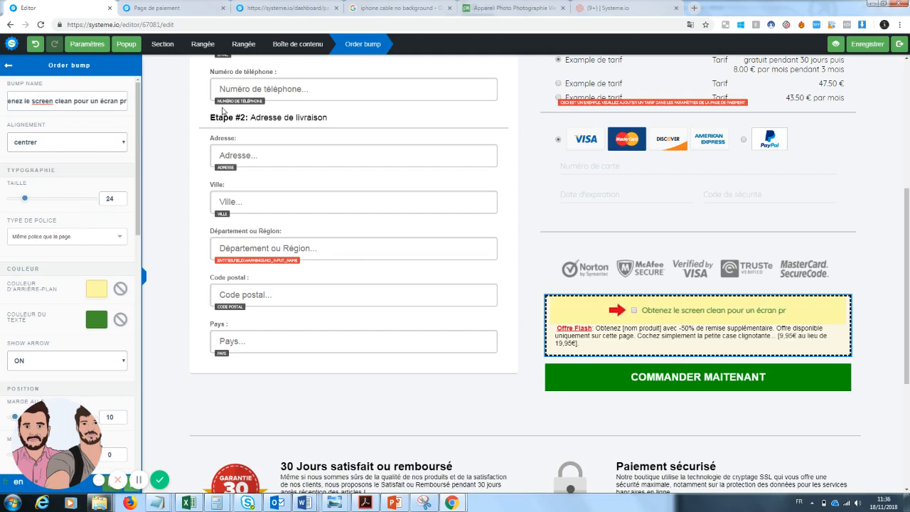
{"action": "key", "text": "BackSpace"}
{"action": "key", "text": "BackSpace"}
{"action": "key", "text": "BackSpace"}
{"action": "key", "text": "BackSpace"}
{"action": "key", "text": "BackSpace"}
{"action": "key", "text": "BackSpace"}
{"action": "key", "text": "BackSpace"}
{"action": "key", "text": "BackSpace"}
{"action": "key", "text": "BackSpace"}
{"action": "key", "text": "BackSpace"}
{"action": "key", "text": "BackSpace"}
{"action": "key", "text": "BackSpace"}
{"action": "type", "text": "o"}
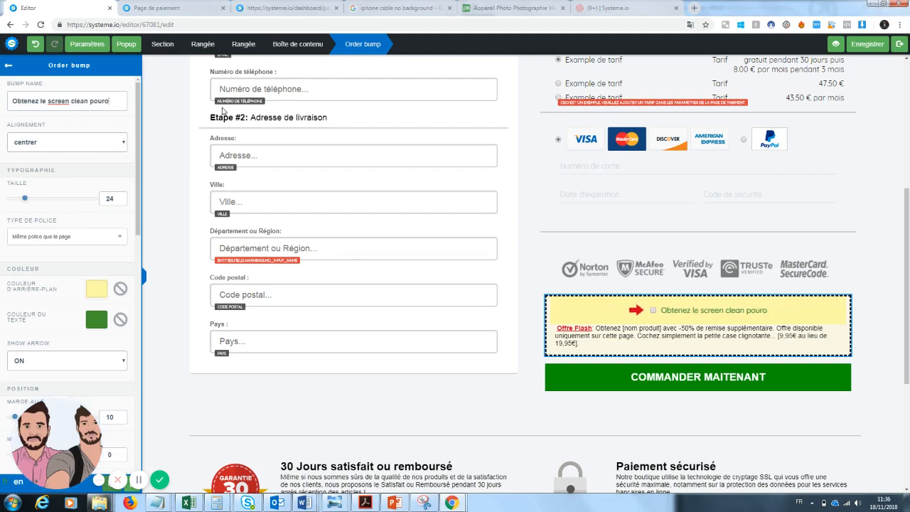
{"action": "key", "text": "BackSpace"}
{"action": "type", "text": "un"}
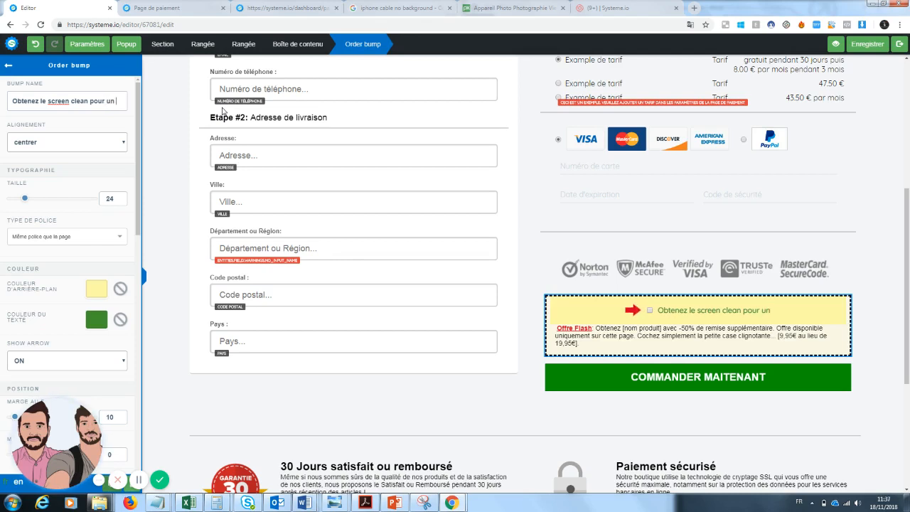
{"action": "type", "text": " écran propre po"}
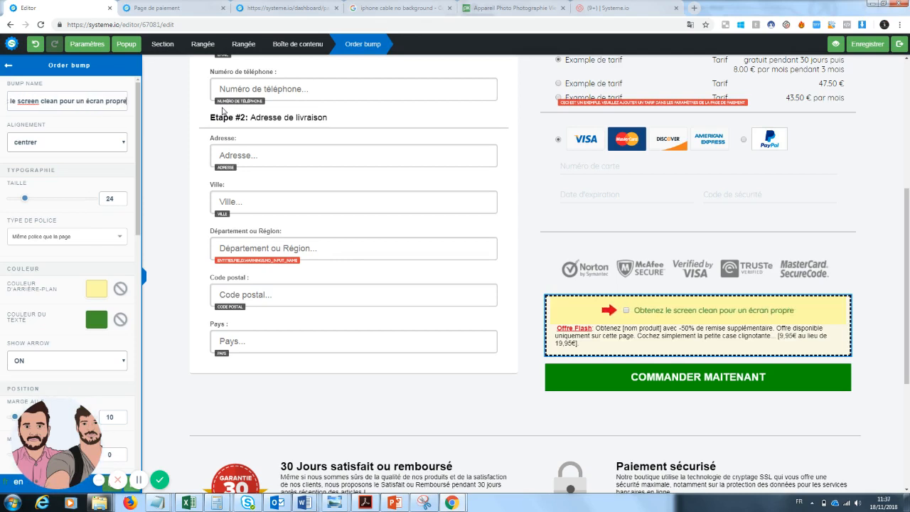
{"action": "key", "text": "BackSpace"}
{"action": "key", "text": "BackSpace"}
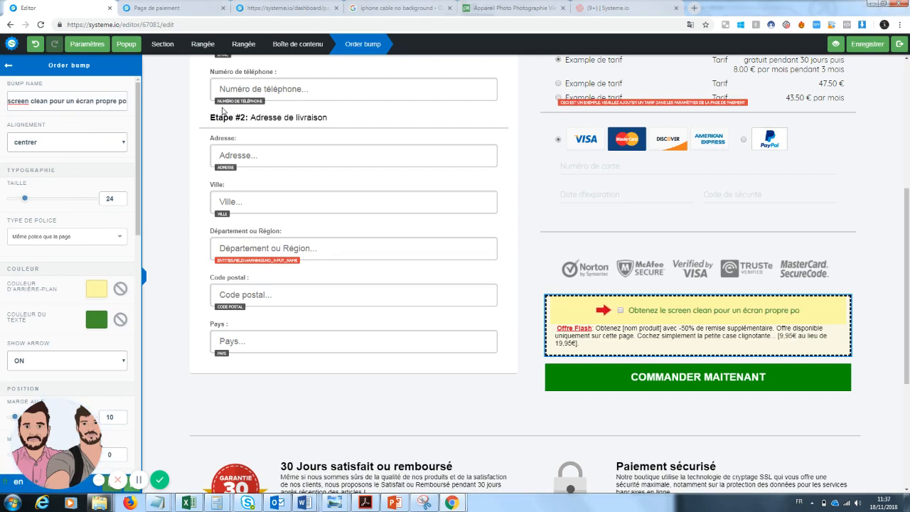
{"action": "type", "text": "avec"}
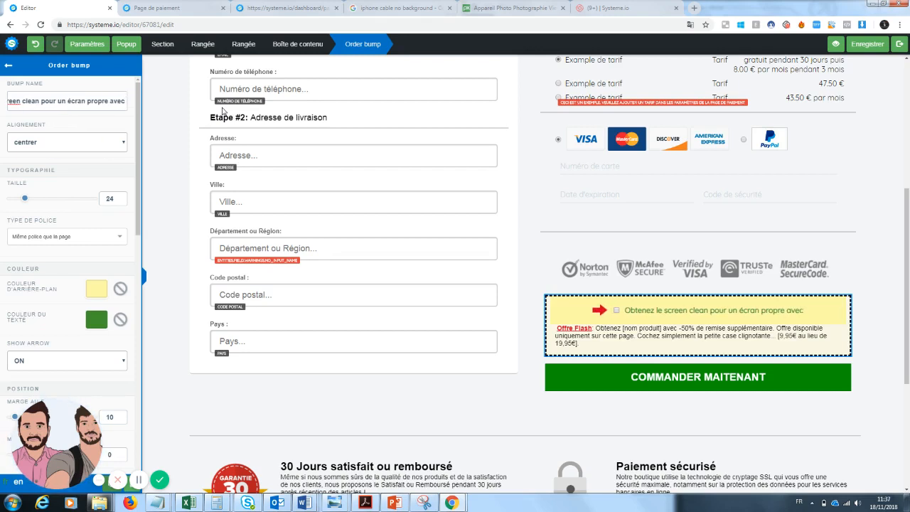
{"action": "type", "text": " 50% de réucti"}
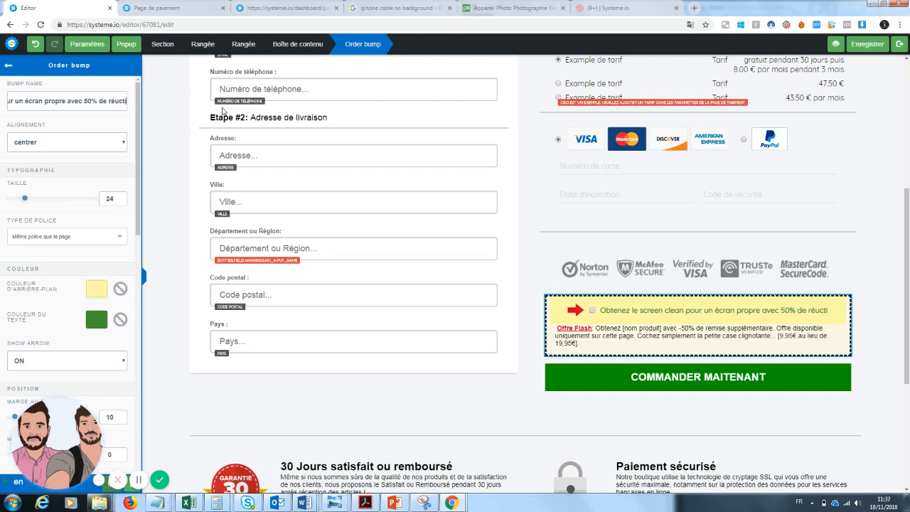
{"action": "type", "text": "on"}
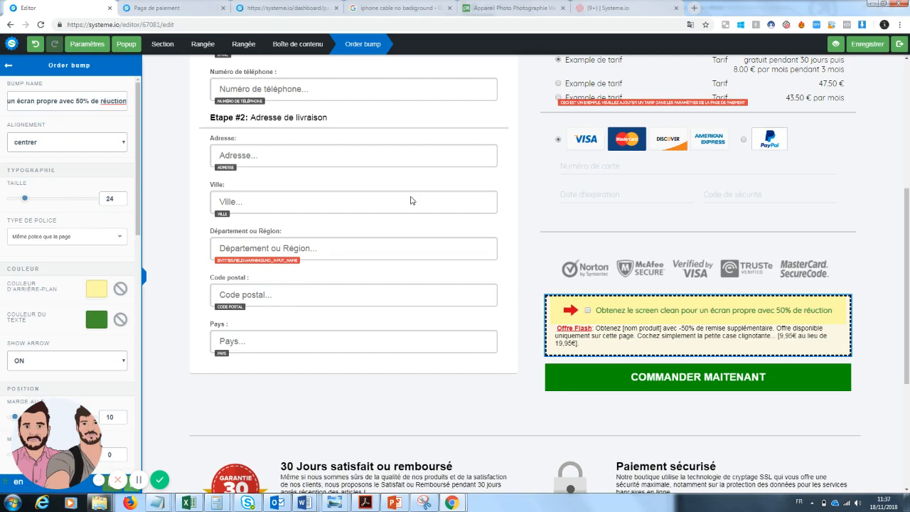
Put quotation marks around "screen clean" in the order bump's name
{"action": "left_click", "coordinate": [672, 317]}
{"action": "left_click", "coordinate": [649, 315]}
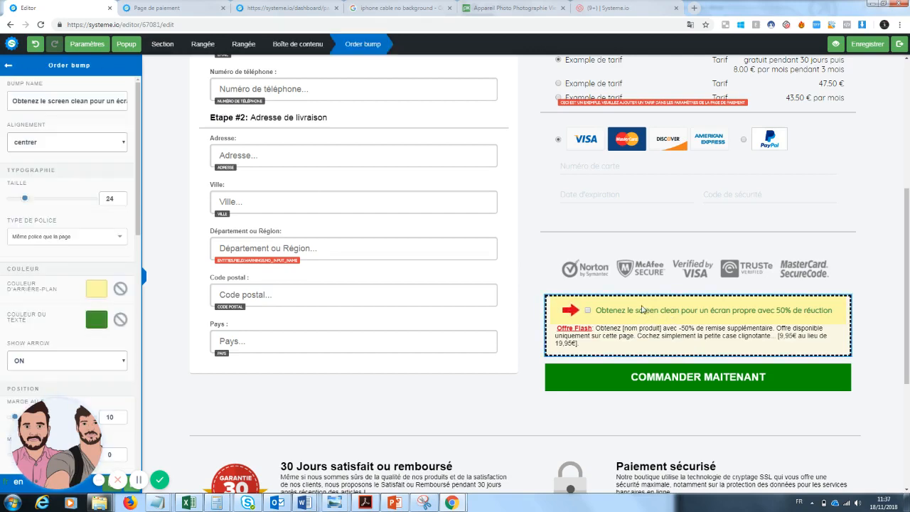
{"action": "left_click", "coordinate": [637, 312]}
{"action": "left_click", "coordinate": [636, 311]}
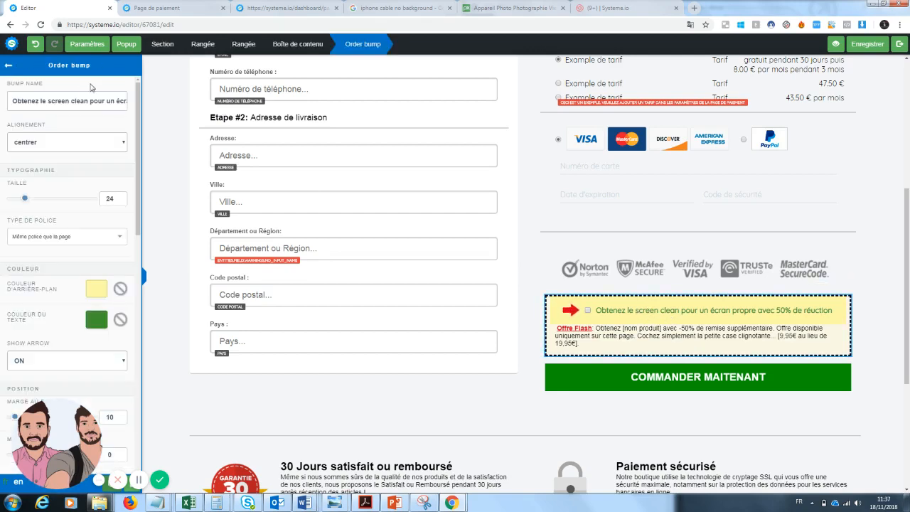
{"action": "left_click", "coordinate": [48, 101]}
{"action": "type", "text": "\""}
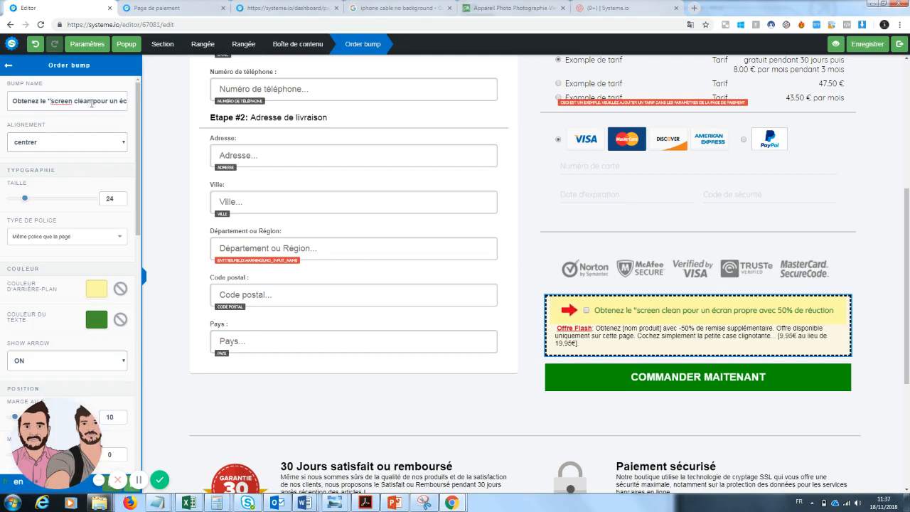
{"action": "type", "text": "\""}
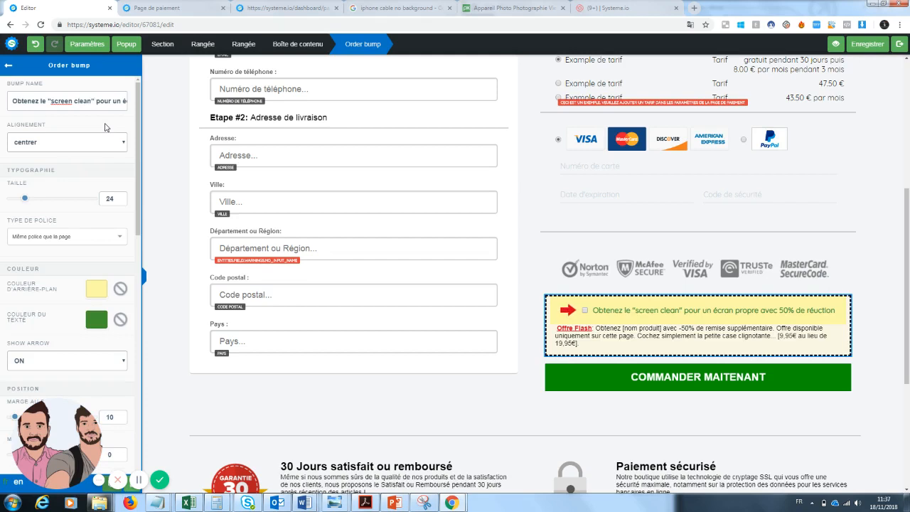
Replace the "[nom produit]" placeholder in the order bump's description with "Screen clean, le produit qui nettoie vos téléphones"
{"action": "left_click", "coordinate": [622, 335]}
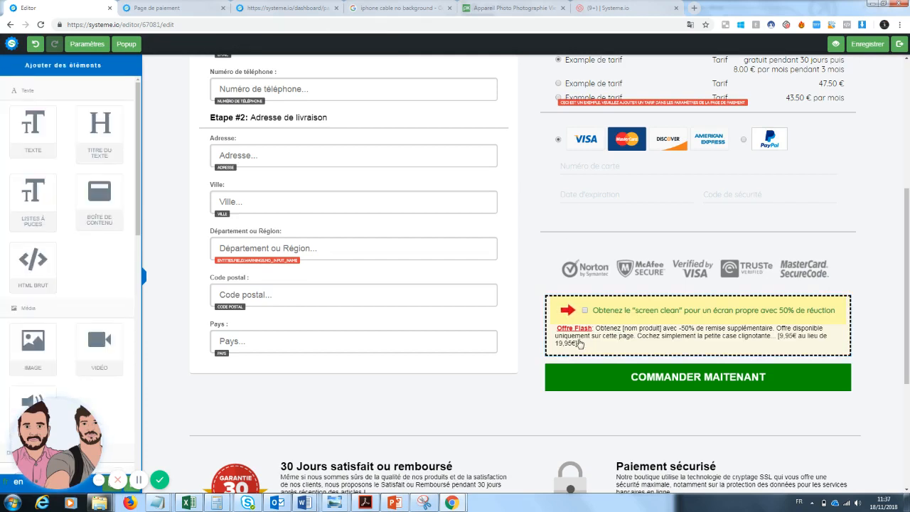
{"action": "left_click", "coordinate": [580, 344]}
{"action": "left_click_drag", "start_coordinate": [581, 344], "coordinate": [623, 328]}
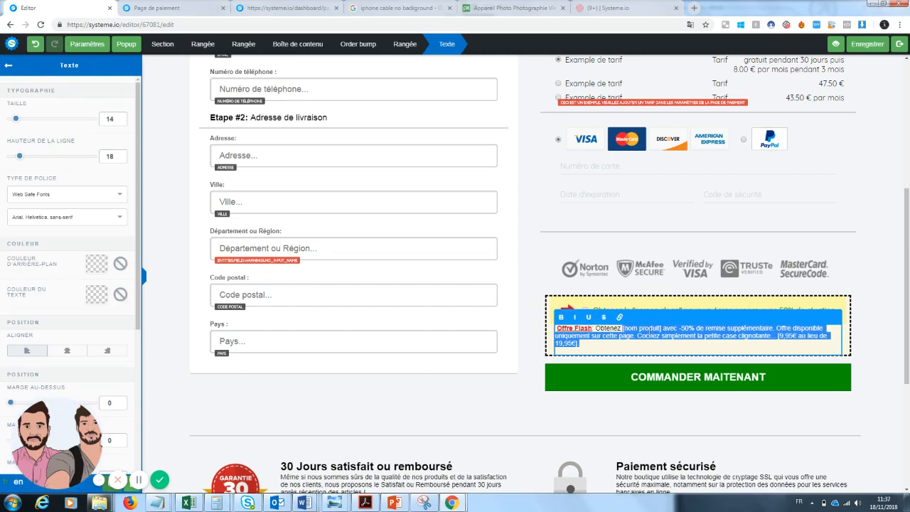
{"action": "left_click", "coordinate": [651, 331]}
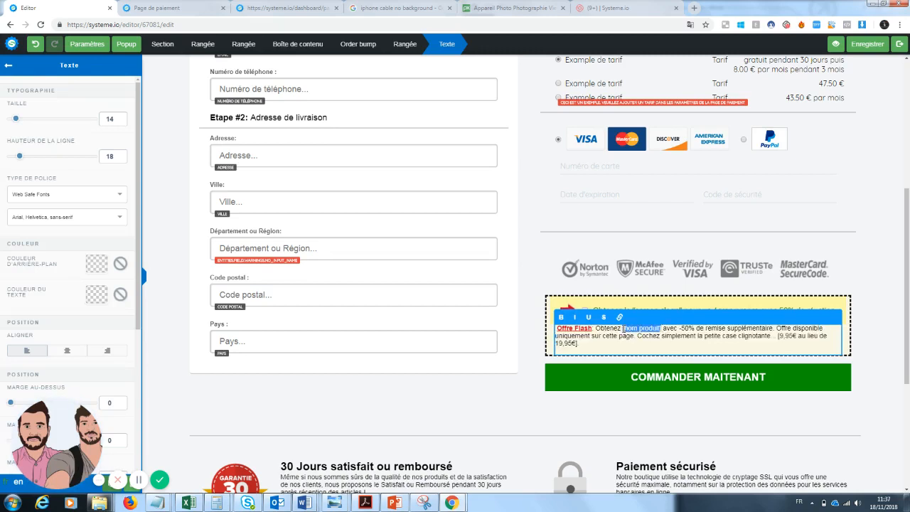
{"action": "type", "text": "screen cle"}
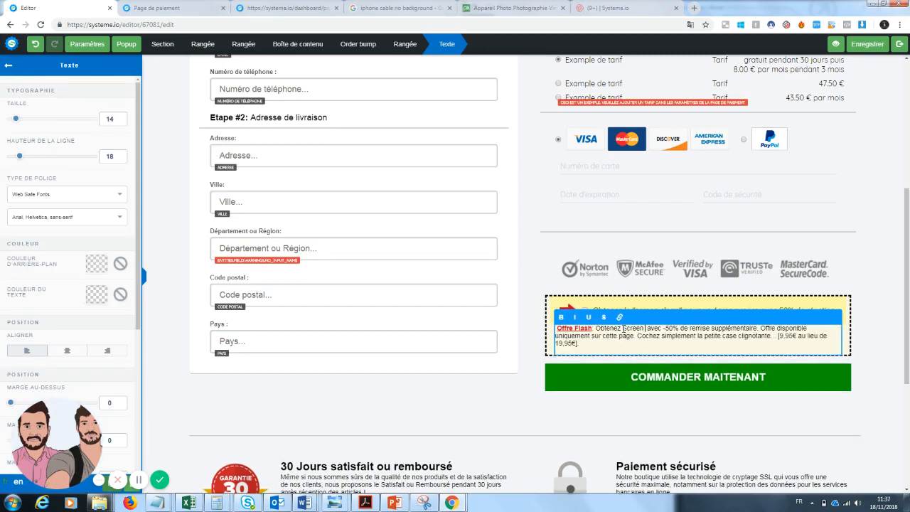
{"action": "type", "text": "ar"}
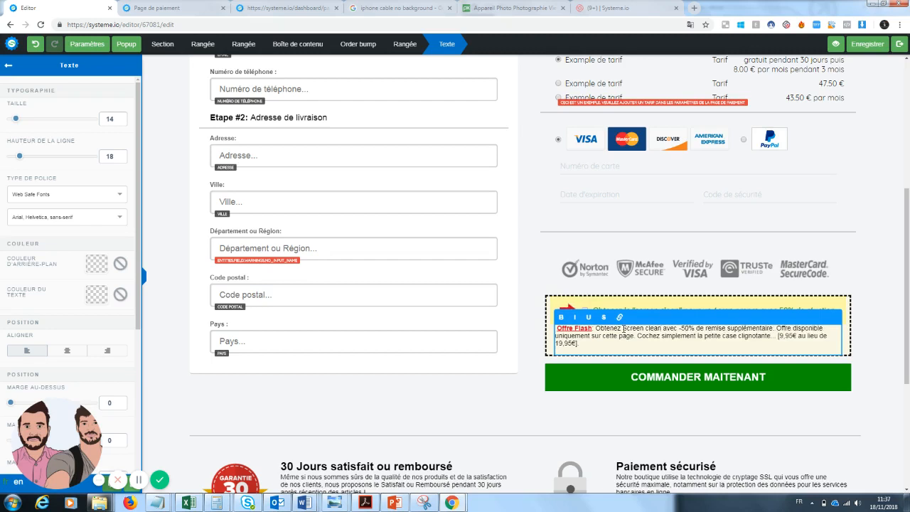
{"action": "type", "text": ", le produit qui"}
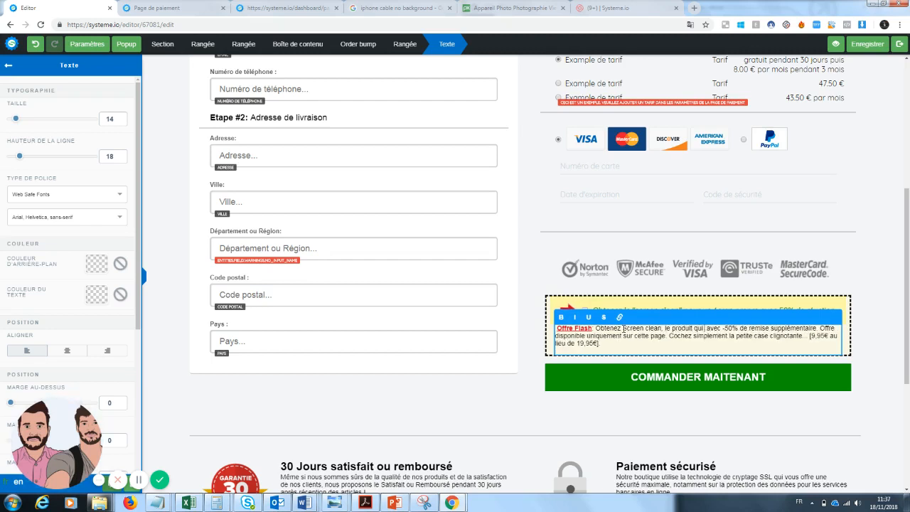
{"action": "type", "text": " nettoie v "}
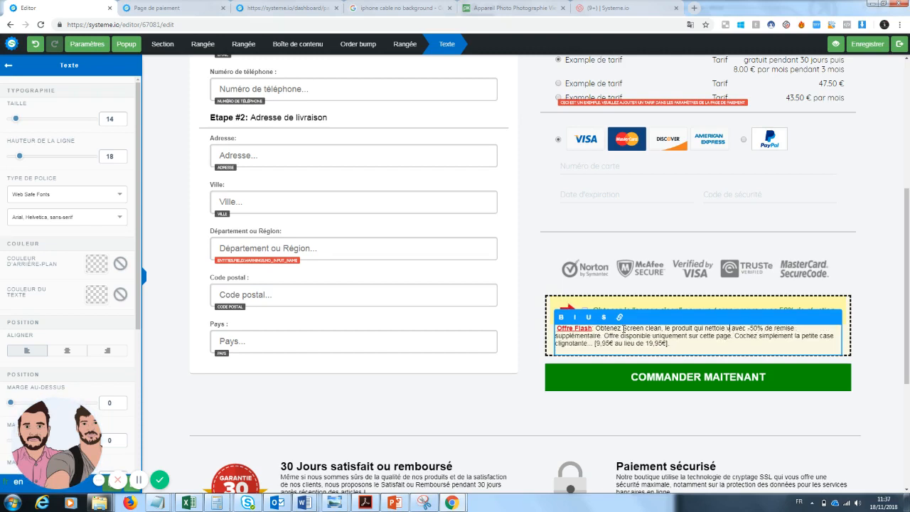
{"action": "type", "text": "os téléphones"}
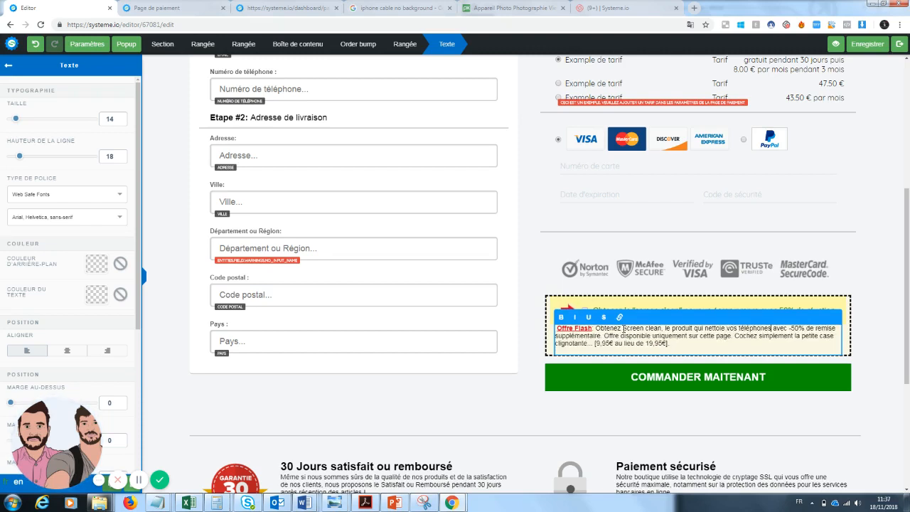
{"action": "left_click_drag", "start_coordinate": [684, 344], "coordinate": [596, 343]}
{"action": "key", "text": "BackSpace"}
{"action": "key", "text": "ctrl+z"}
Set the discounted price in the order bump's description to 10€, keeping the "au lieu de 19,95€" wording
{"action": "left_click", "coordinate": [607, 344]}
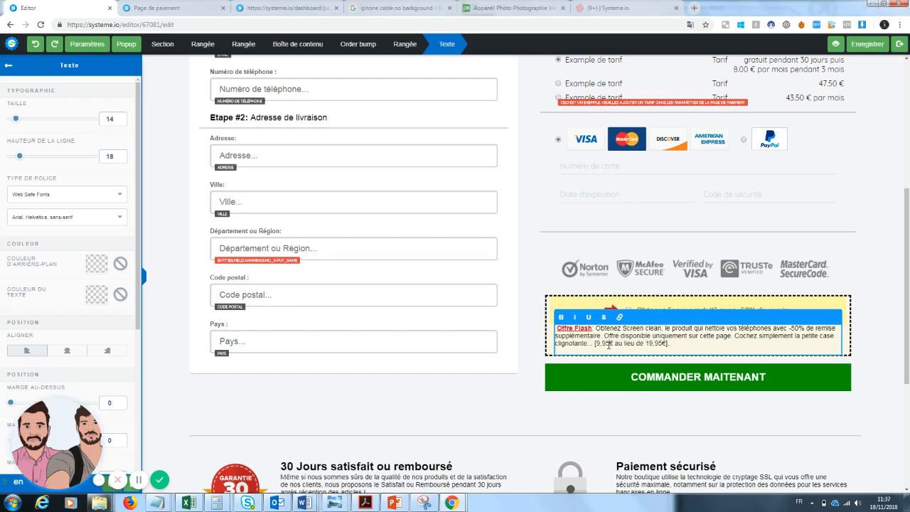
{"action": "key", "text": "BackSpace"}
{"action": "key", "text": "BackSpace"}
{"action": "key", "text": "BackSpace"}
{"action": "left_click", "coordinate": [713, 430]}
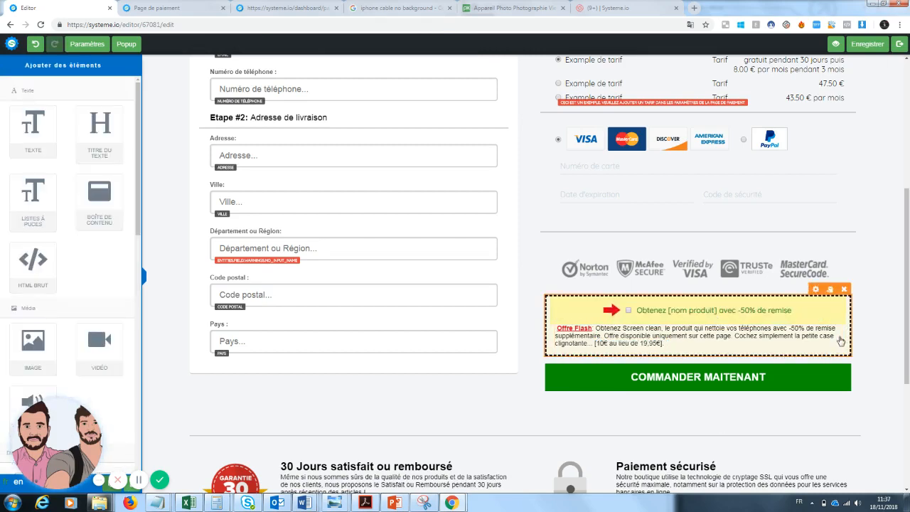
Save the payment page and exit the editor to the funnel settings
{"action": "left_click_drag", "start_coordinate": [908, 335], "coordinate": [900, 198]}
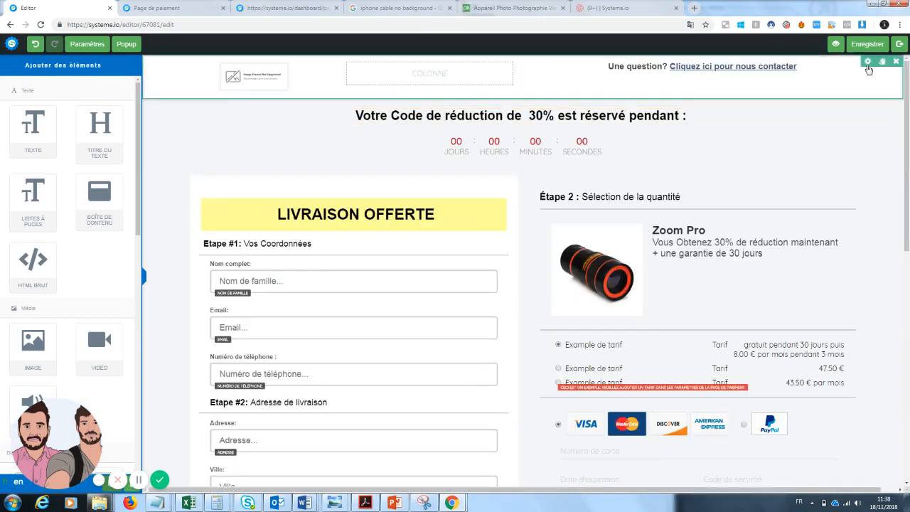
{"action": "left_click", "coordinate": [868, 49]}
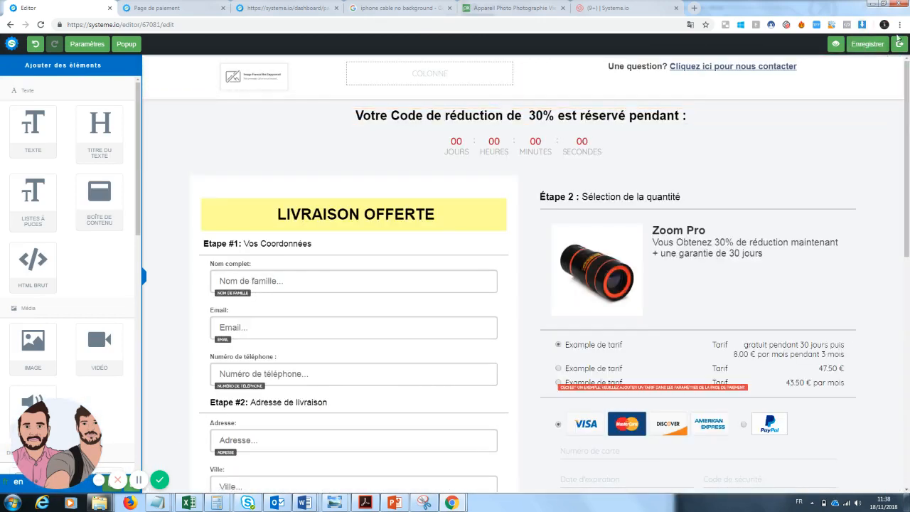
{"action": "left_click", "coordinate": [900, 46]}
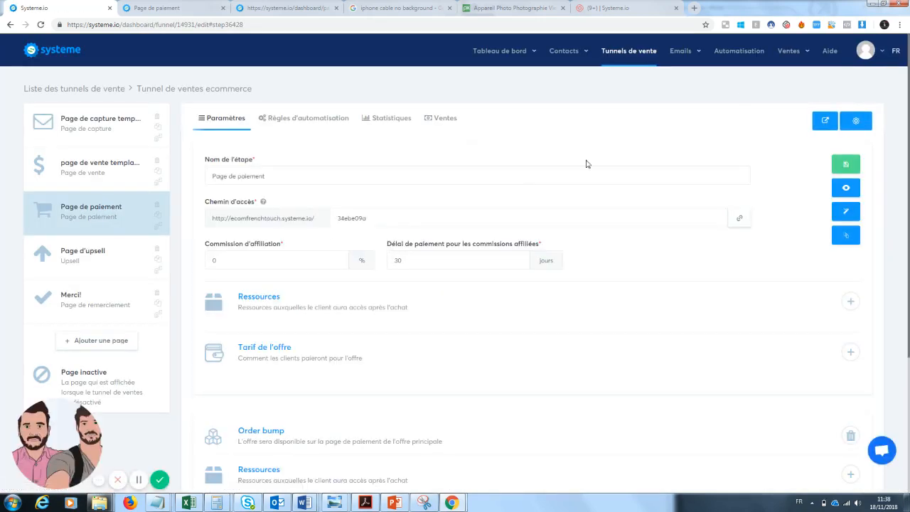
Preview the payment page and test switching the payment method to PayPal and back to card
{"action": "left_click", "coordinate": [846, 188]}
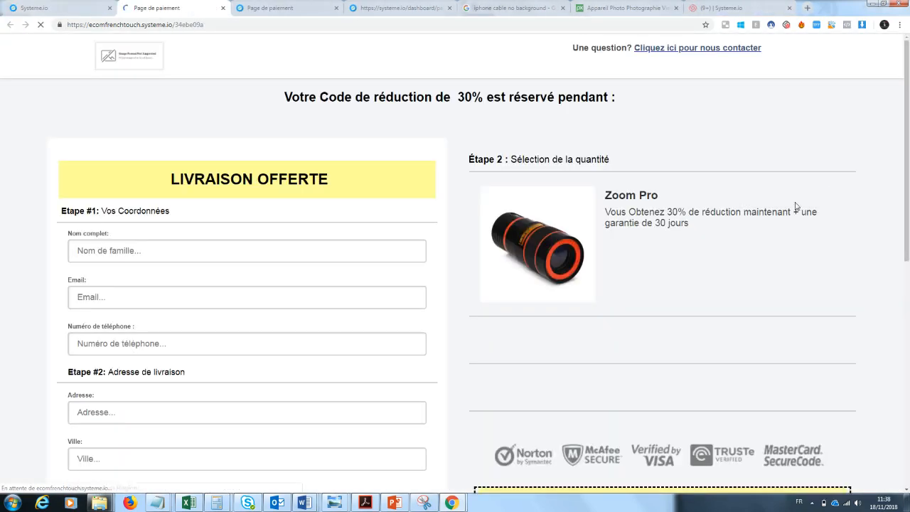
{"action": "left_click_drag", "start_coordinate": [907, 99], "coordinate": [901, 140]}
{"action": "left_click", "coordinate": [625, 340]}
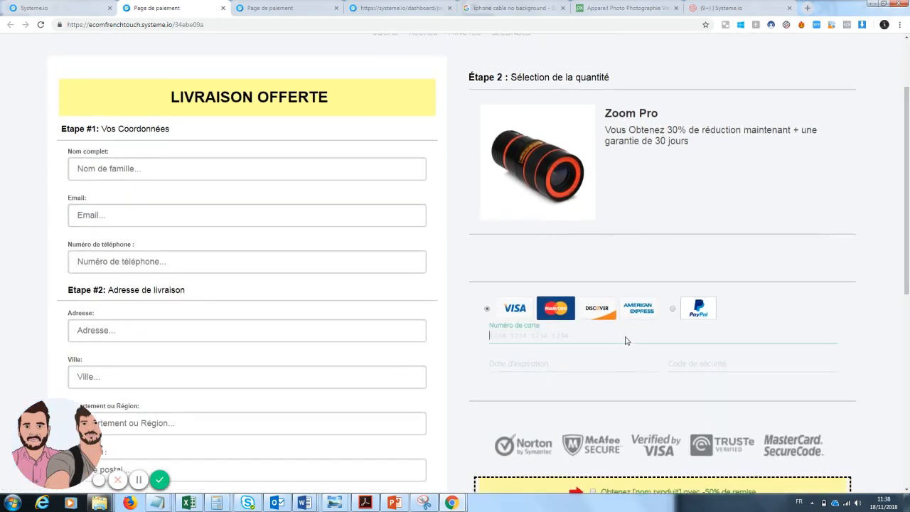
{"action": "left_click", "coordinate": [731, 189]}
{"action": "left_click_drag", "start_coordinate": [907, 181], "coordinate": [907, 138]}
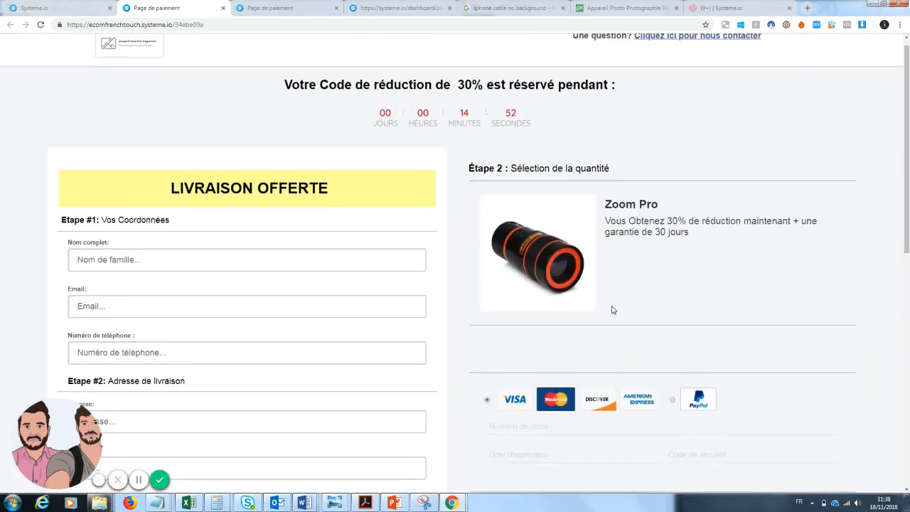
{"action": "left_click", "coordinate": [672, 399]}
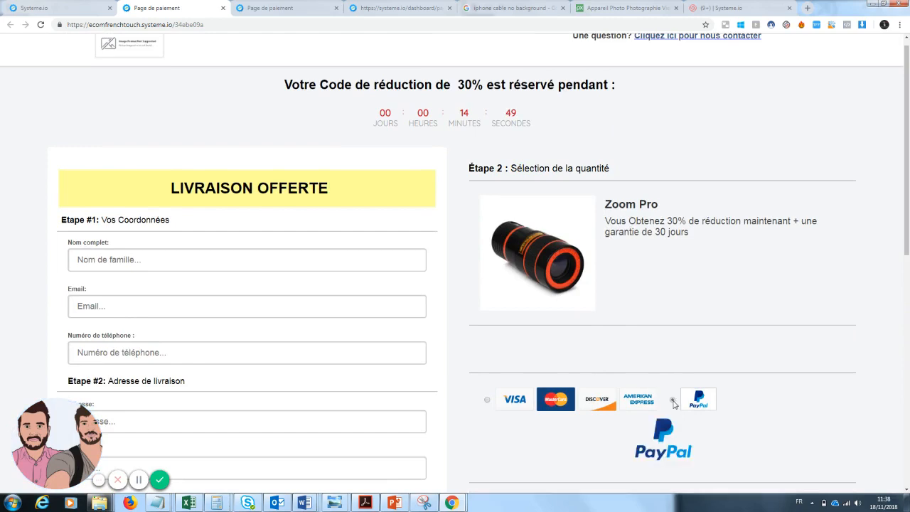
{"action": "left_click", "coordinate": [486, 400]}
Review the previewed payment page from the header through the order bump to the footer and close the preview
{"action": "left_click_drag", "start_coordinate": [907, 171], "coordinate": [906, 351]}
{"action": "left_click_drag", "start_coordinate": [907, 380], "coordinate": [895, 91]}
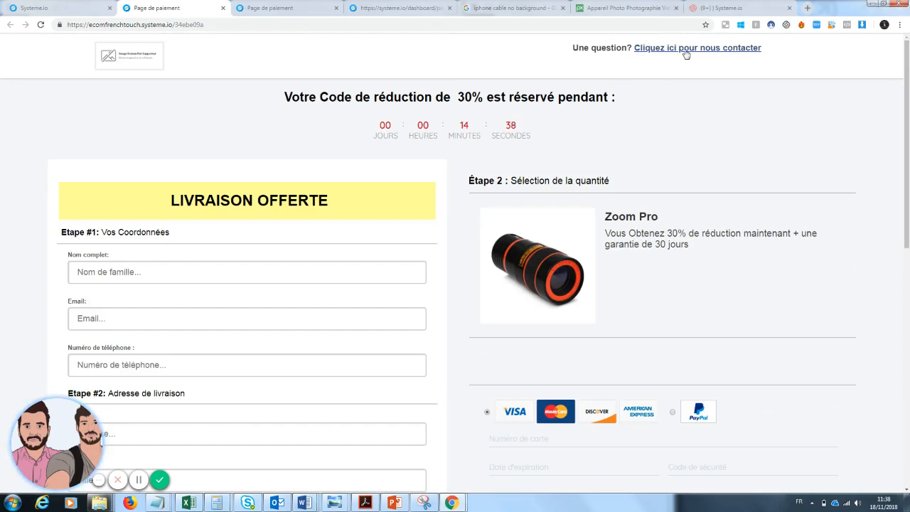
{"action": "left_click_drag", "start_coordinate": [908, 128], "coordinate": [665, 176]}
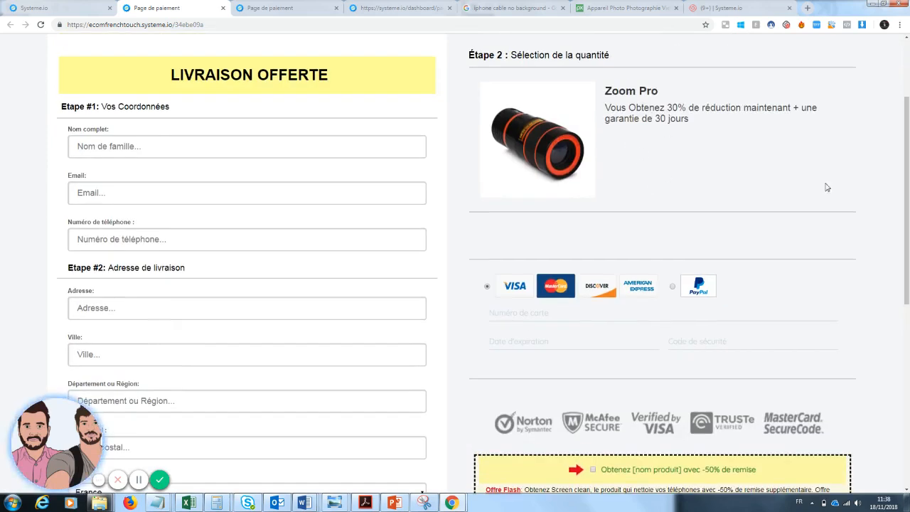
{"action": "scroll", "coordinate": [827, 187], "scroll_direction": "down", "scroll_amount": 2}
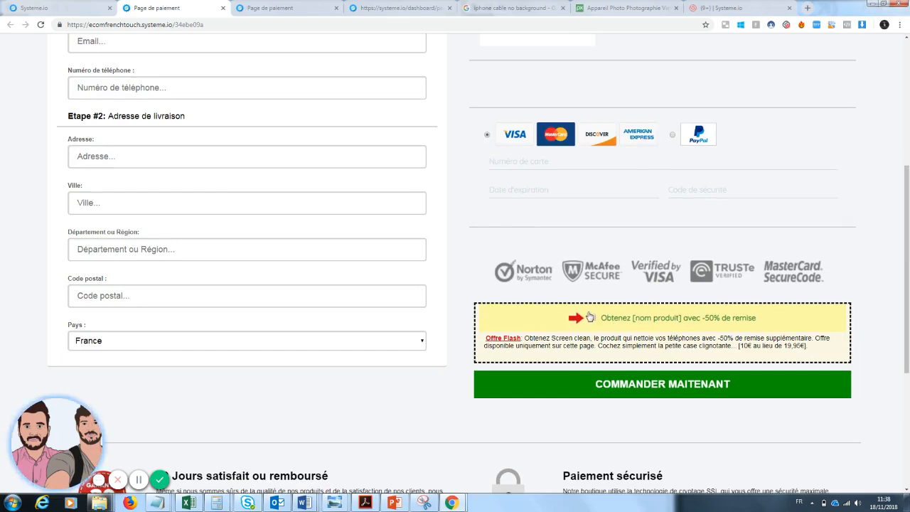
{"action": "scroll", "coordinate": [908, 277], "scroll_direction": "down", "scroll_amount": 3}
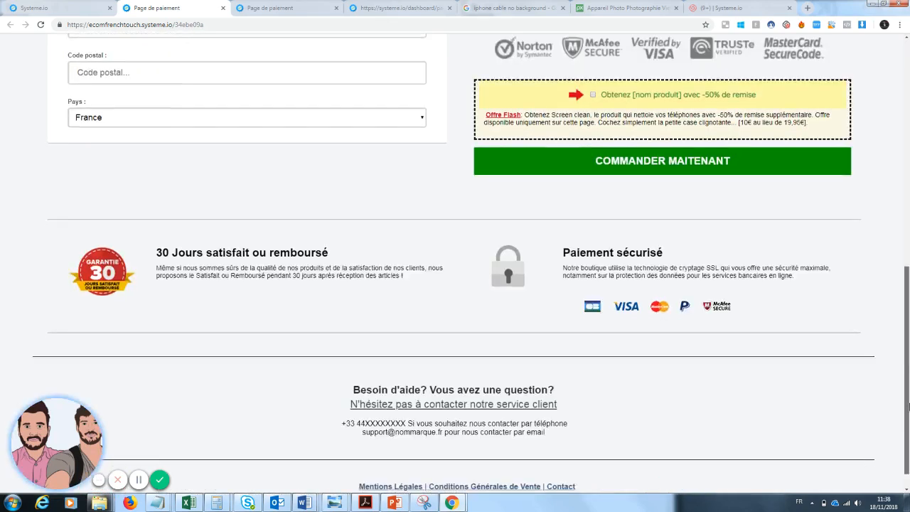
{"action": "scroll", "coordinate": [638, 228], "scroll_direction": "up", "scroll_amount": 7}
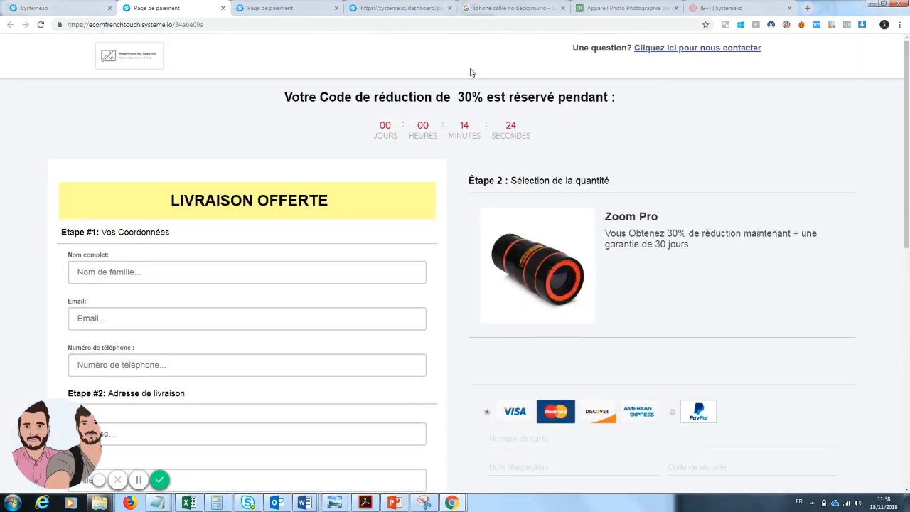
{"action": "left_click", "coordinate": [222, 8]}
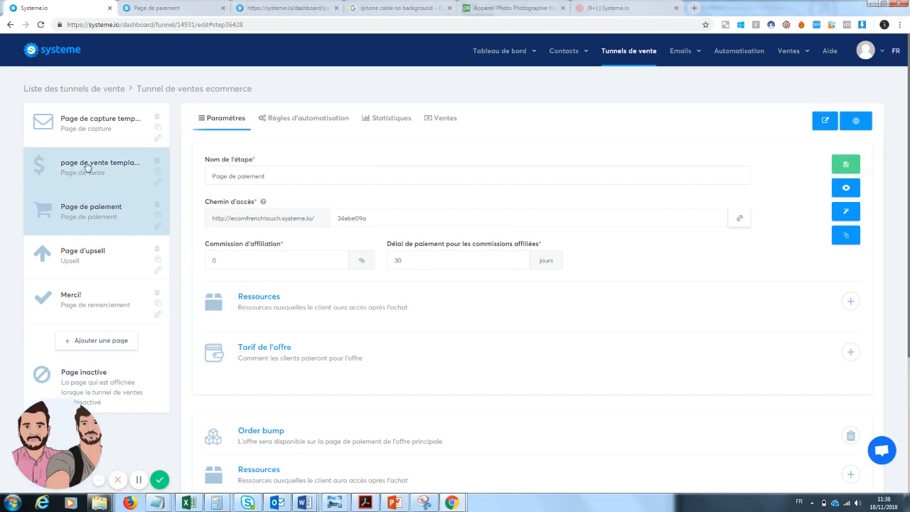
Copy the payment page's access link and save the step's settings
{"action": "left_click", "coordinate": [742, 220]}
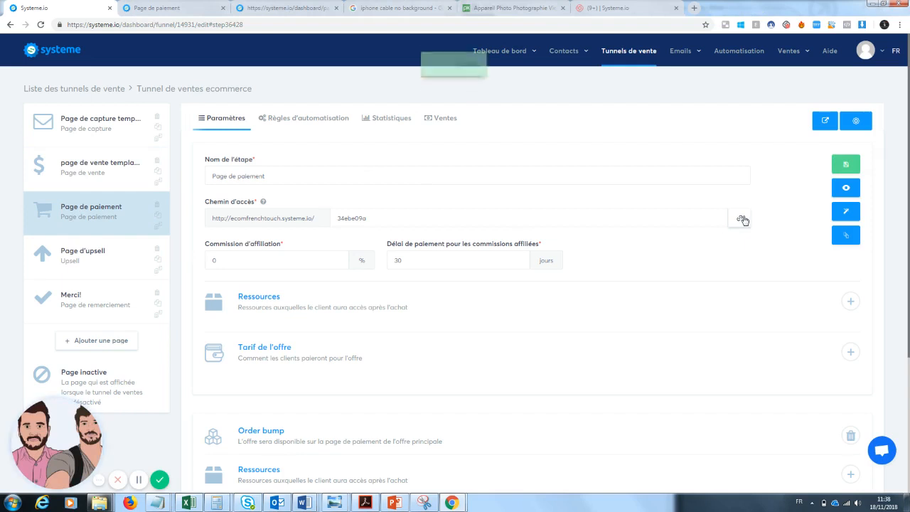
{"action": "left_click", "coordinate": [845, 164]}
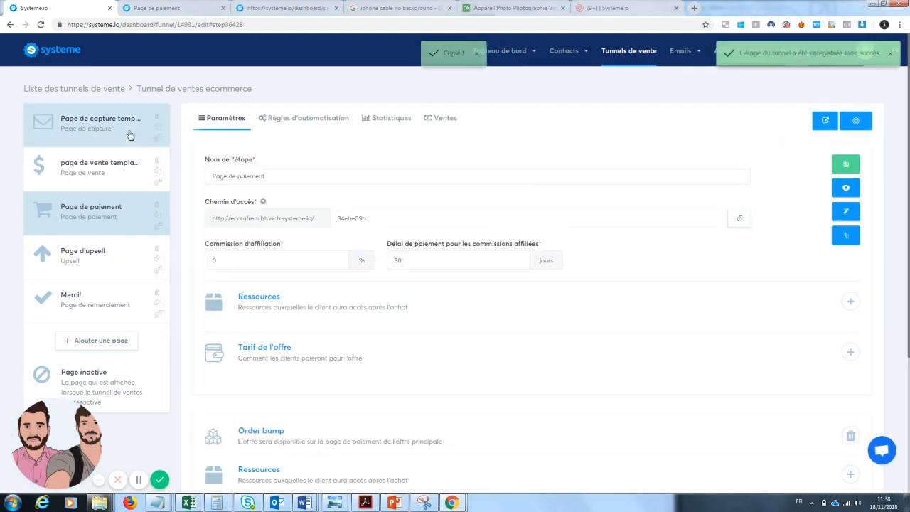
{"action": "left_click", "coordinate": [86, 174]}
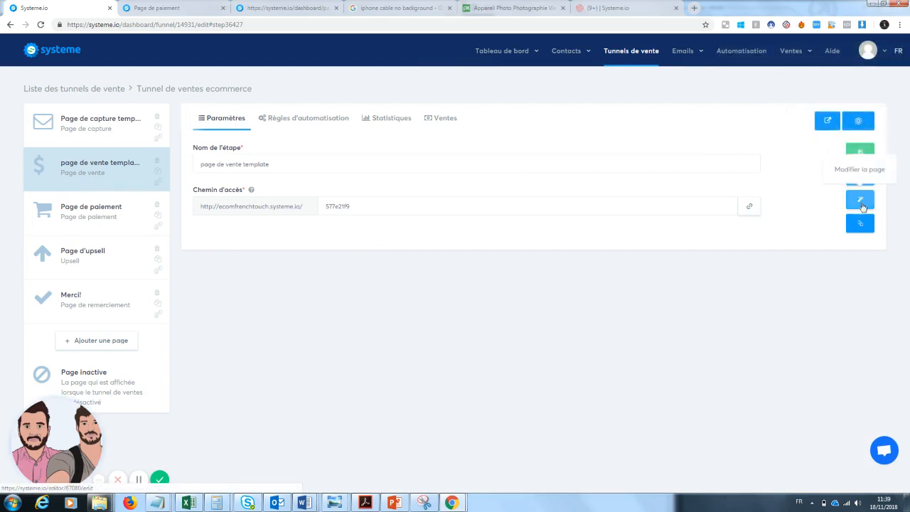
{"action": "left_click", "coordinate": [859, 201]}
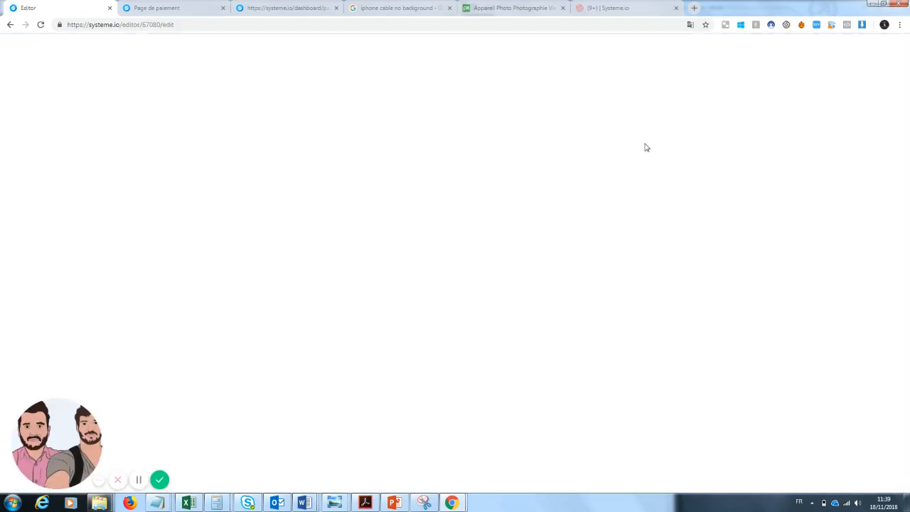
{"action": "scroll", "coordinate": [682, 256], "scroll_direction": "down", "scroll_amount": 2}
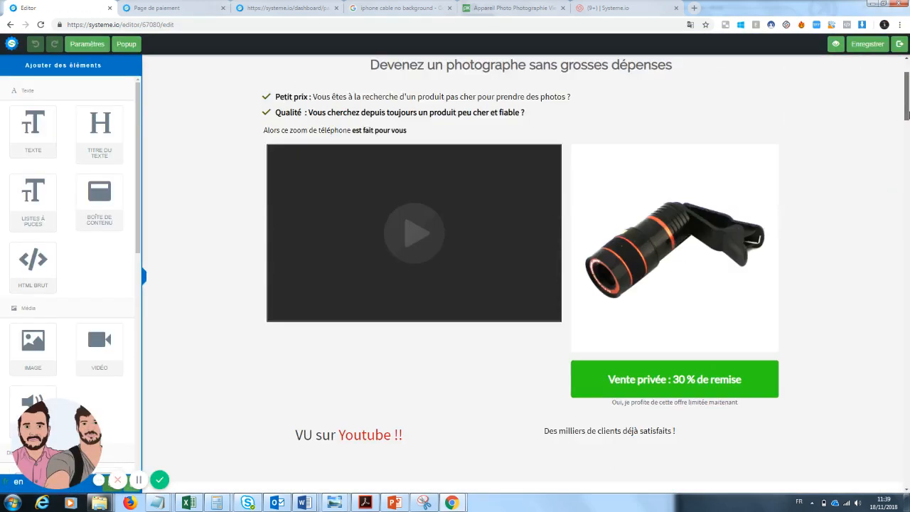
{"action": "scroll", "coordinate": [688, 249], "scroll_direction": "down", "scroll_amount": 2}
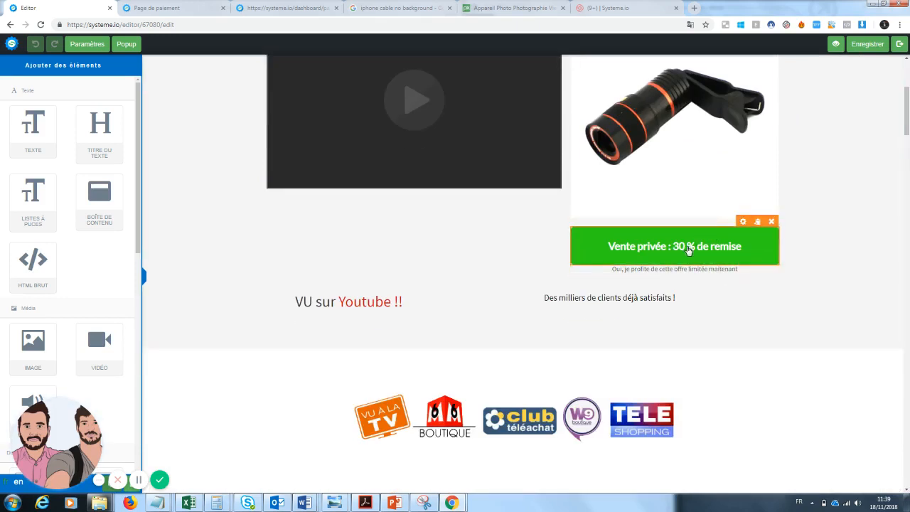
{"action": "left_click", "coordinate": [688, 249]}
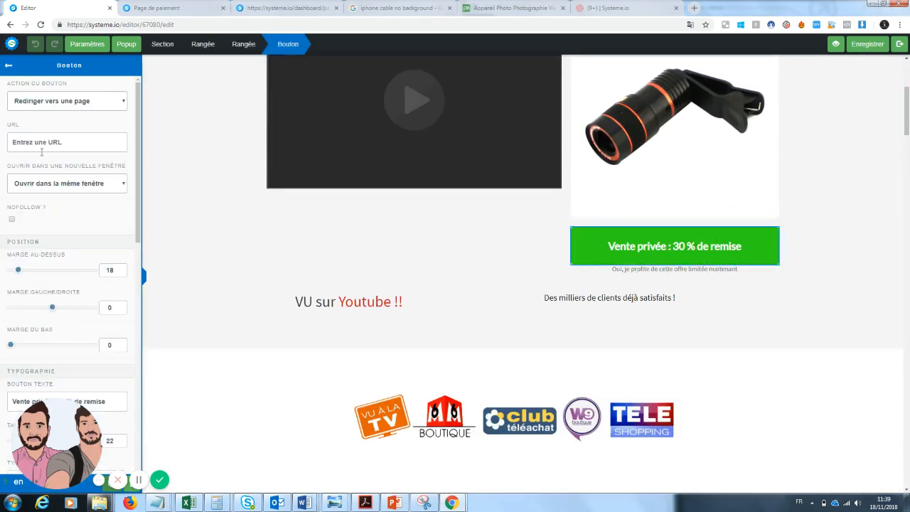
{"action": "left_click", "coordinate": [78, 140]}
{"action": "key", "text": "ctrl+v"}
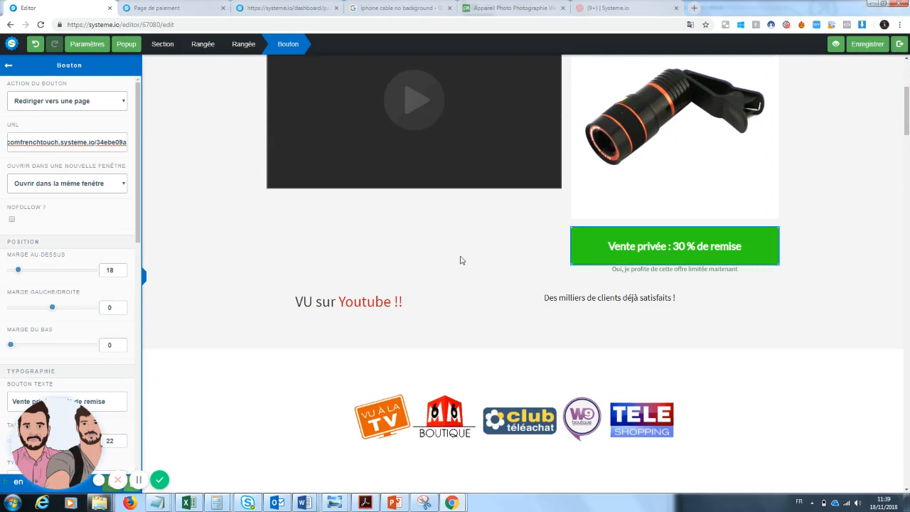
Set the URL of the "Je demande ma remise de 30% maitenant" button to the copied payment page link
{"action": "left_click_drag", "start_coordinate": [906, 128], "coordinate": [907, 312]}
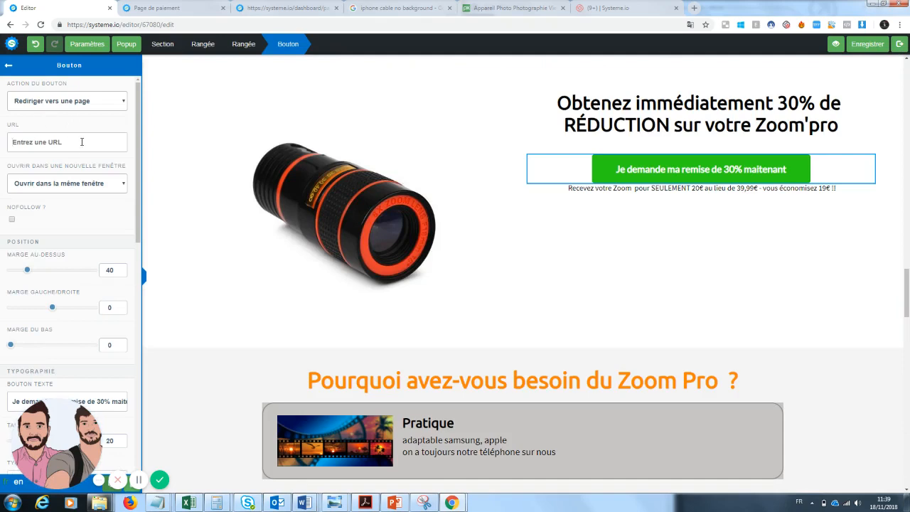
{"action": "left_click", "coordinate": [82, 141]}
{"action": "key", "text": "ctrl+v"}
{"action": "left_click", "coordinate": [860, 317]}
Set the URL of the "Recevez vos 30% de réduction" button to the copied payment page link
{"action": "scroll", "coordinate": [861, 313], "scroll_direction": "down", "scroll_amount": 8}
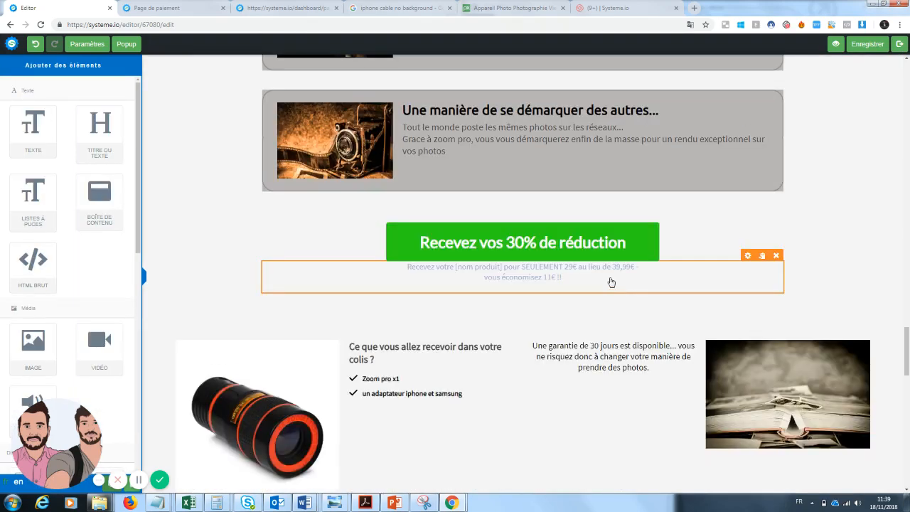
{"action": "left_click", "coordinate": [596, 254]}
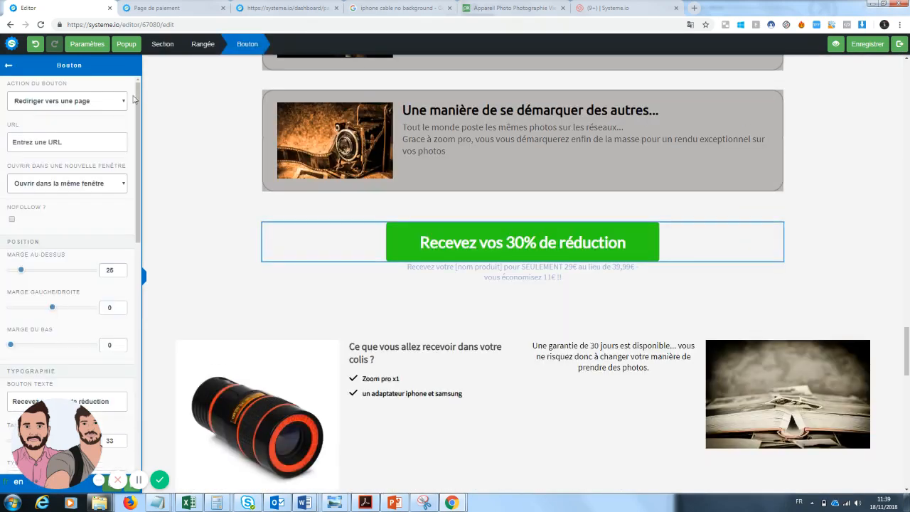
{"action": "key", "text": "ctrl+v"}
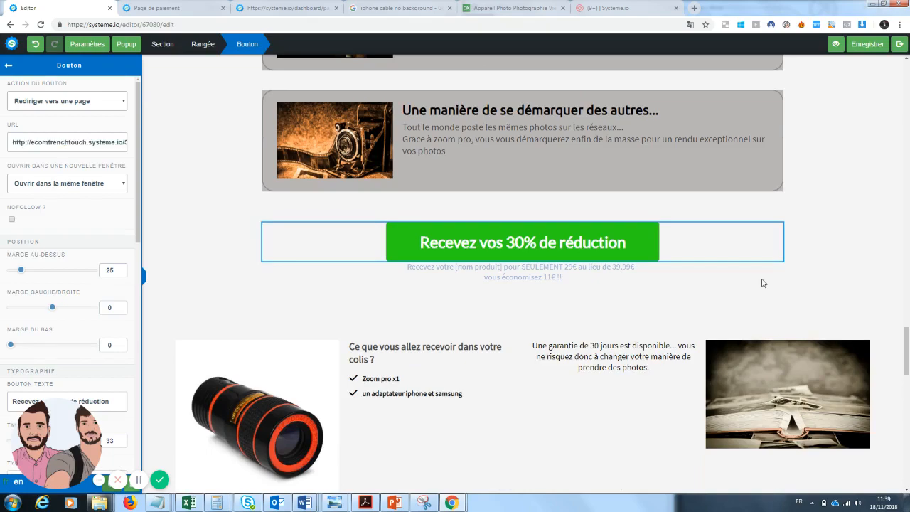
{"action": "left_click", "coordinate": [763, 283]}
Set the URL of the "Obtenez votre remise de 30% de réduction" button below the countdown to the copied payment page link
{"action": "left_click_drag", "start_coordinate": [906, 351], "coordinate": [907, 455]}
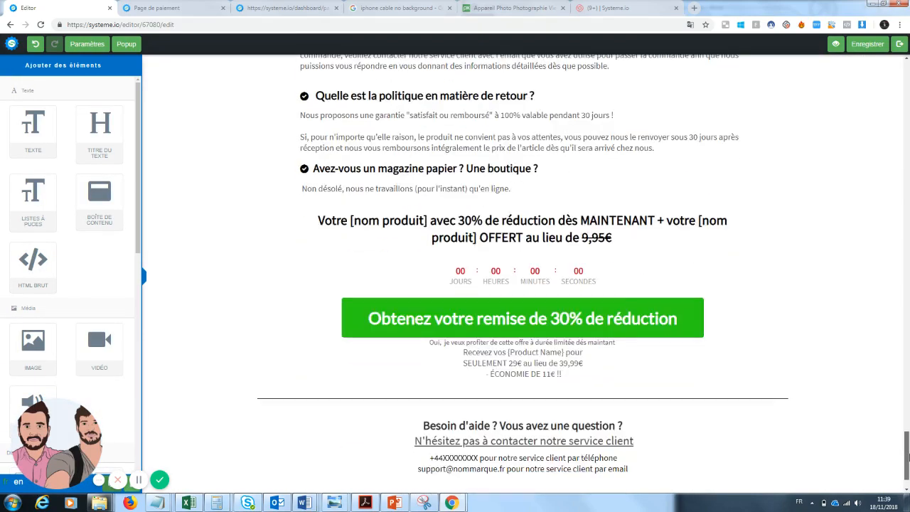
{"action": "left_click", "coordinate": [523, 318]}
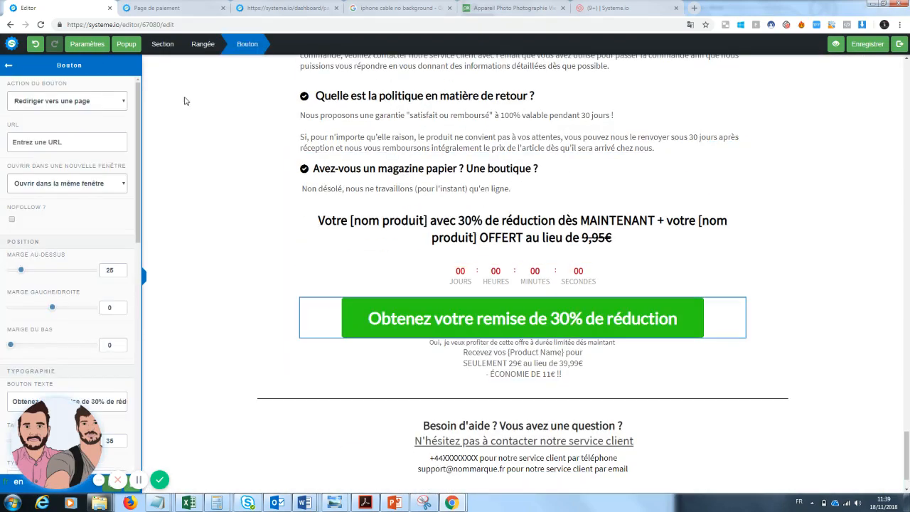
{"action": "left_click", "coordinate": [52, 141]}
{"action": "key", "text": "ctrl+v"}
{"action": "left_click", "coordinate": [888, 402]}
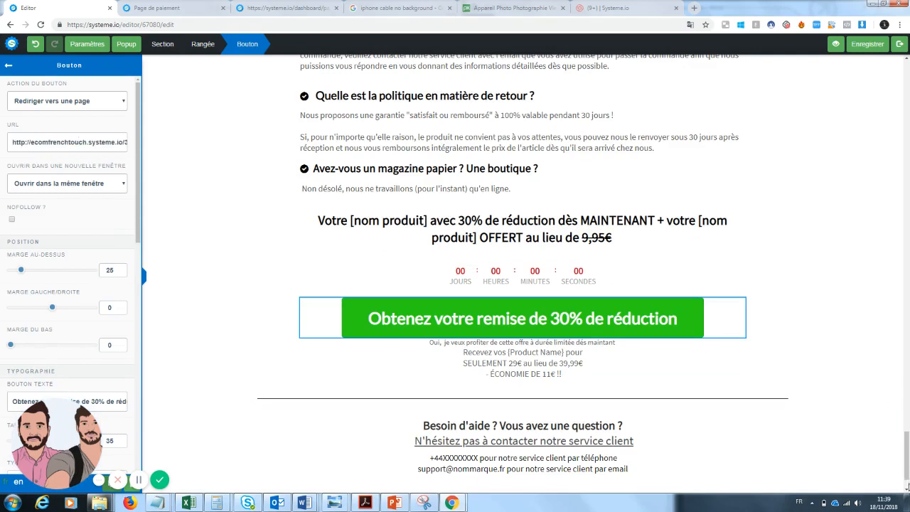
Save the sales page and preview it, testing the link of its last discount button
{"action": "left_click", "coordinate": [876, 44]}
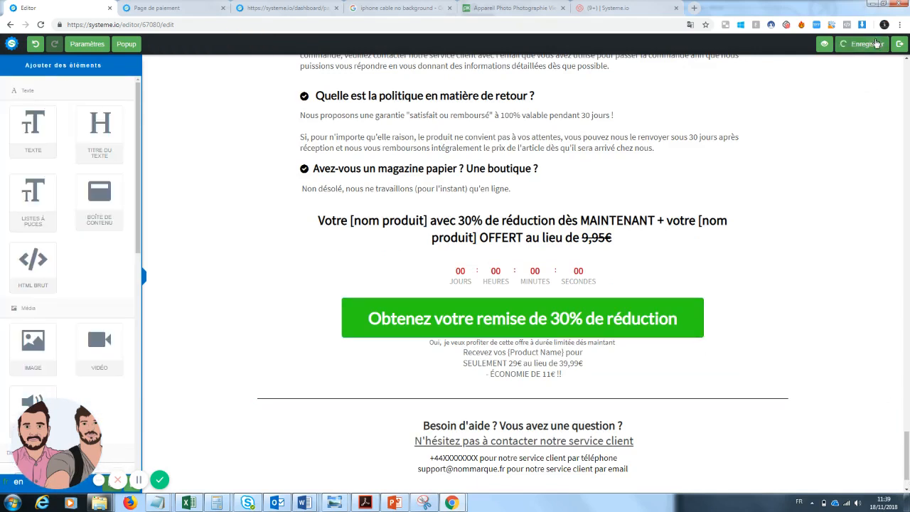
{"action": "left_click", "coordinate": [831, 44]}
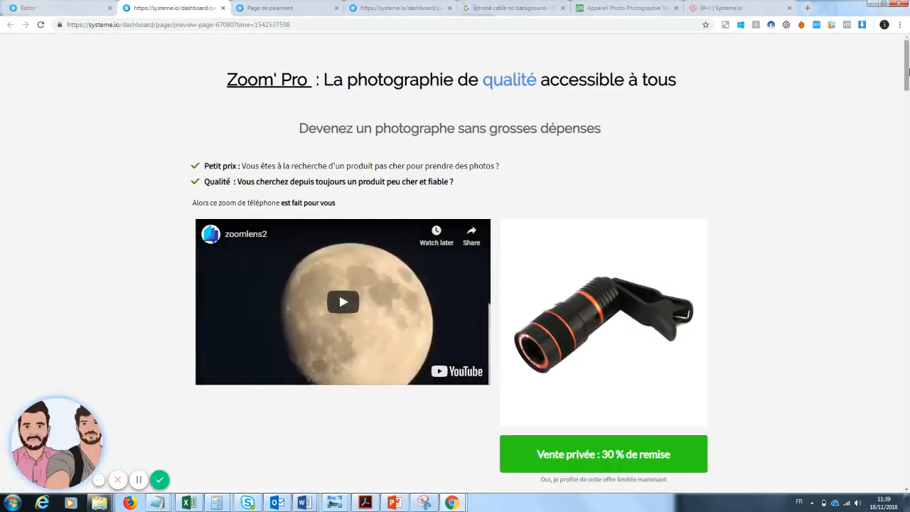
{"action": "left_click_drag", "start_coordinate": [907, 71], "coordinate": [896, 466]}
{"action": "left_click", "coordinate": [583, 314]}
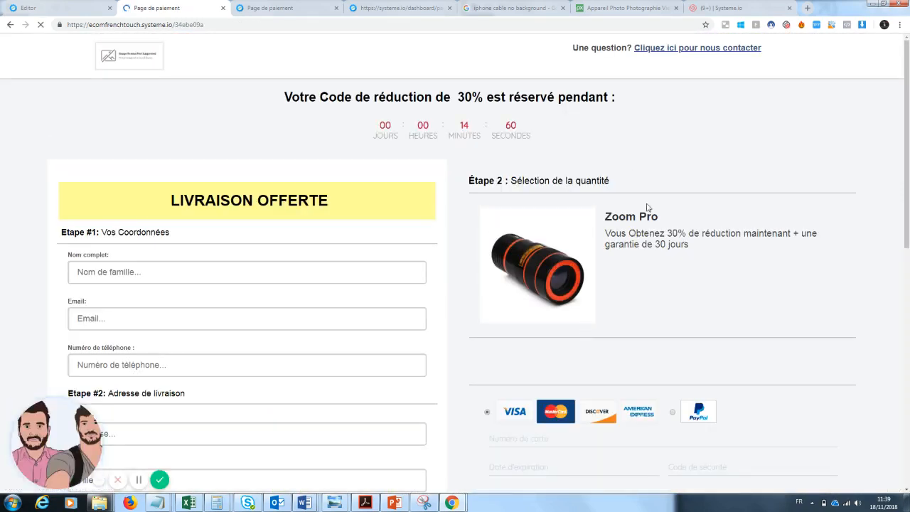
Examine the opened payment page's contact and delivery fields, product block, payment methods and order bump, ending back at the header
{"action": "left_click_drag", "start_coordinate": [908, 144], "coordinate": [908, 107]}
{"action": "scroll", "coordinate": [604, 185], "scroll_direction": "down", "scroll_amount": 2}
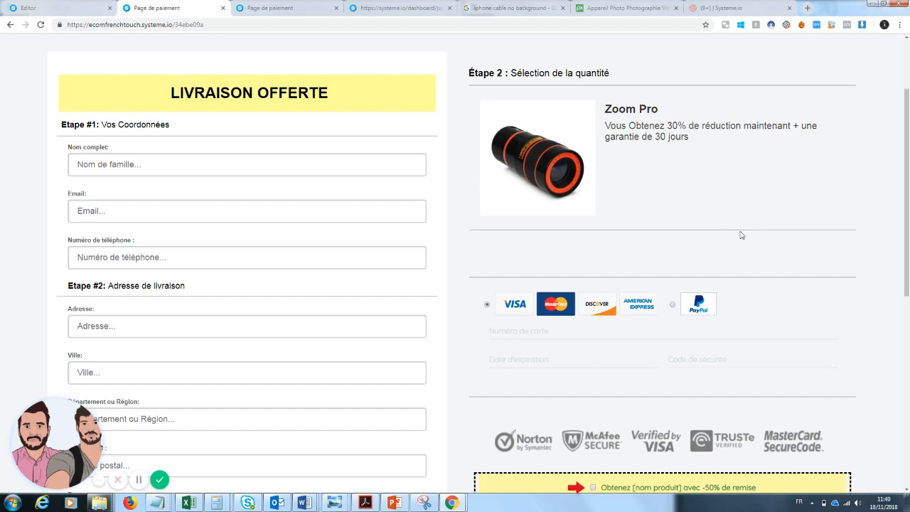
{"action": "scroll", "coordinate": [813, 208], "scroll_direction": "down", "scroll_amount": 1}
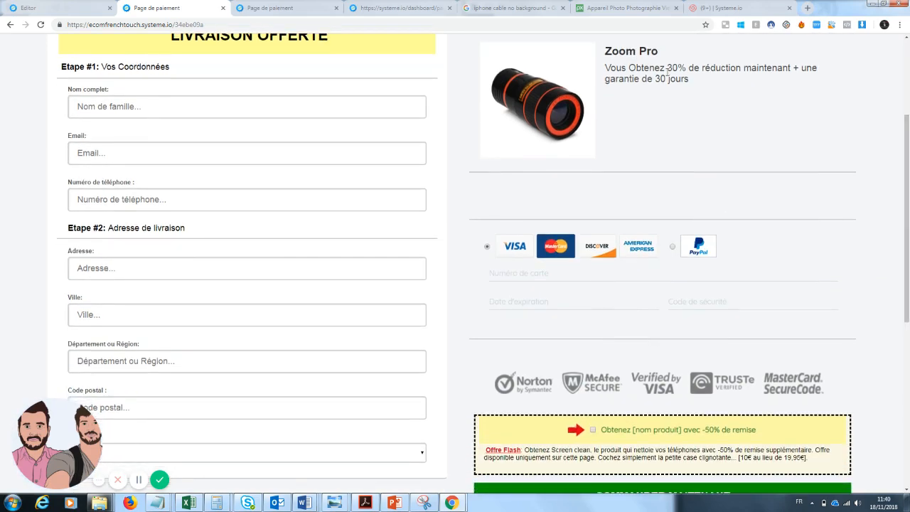
{"action": "scroll", "coordinate": [746, 136], "scroll_direction": "down", "scroll_amount": 4}
{"action": "scroll", "coordinate": [689, 388], "scroll_direction": "up", "scroll_amount": 5}
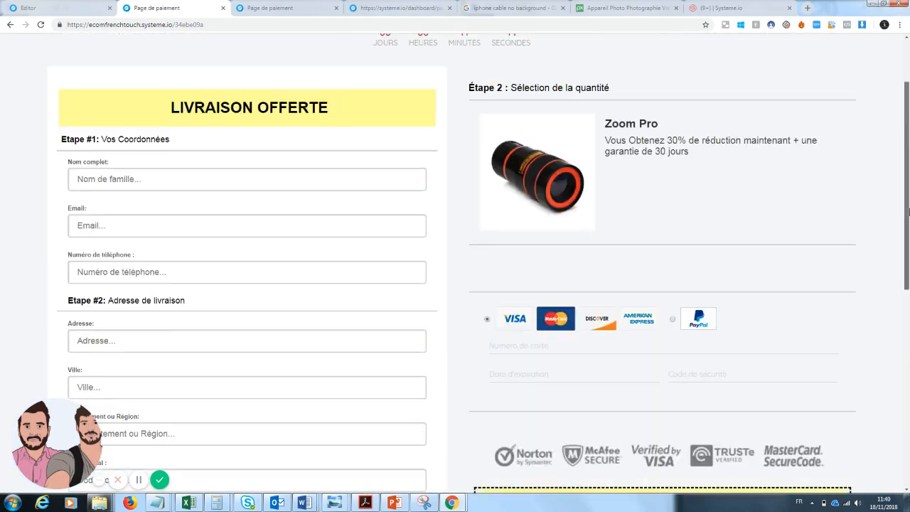
{"action": "scroll", "coordinate": [689, 388], "scroll_direction": "down", "scroll_amount": 2}
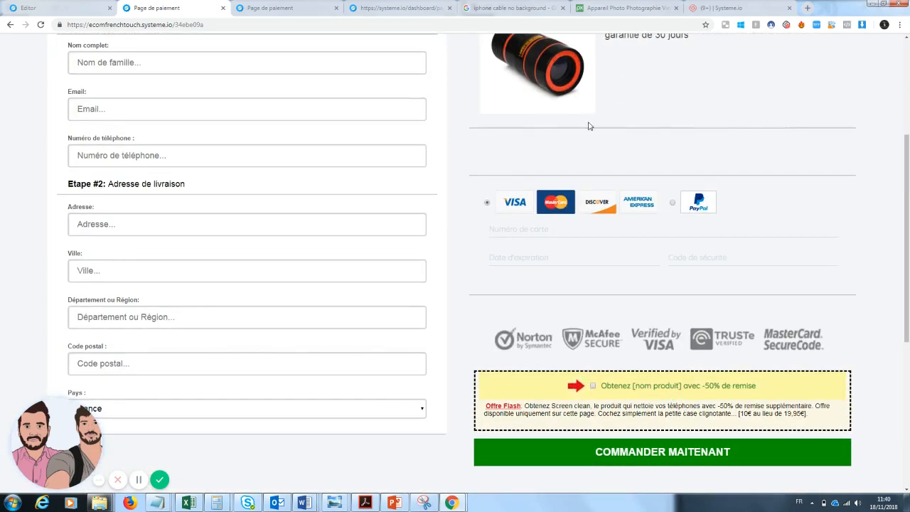
{"action": "scroll", "coordinate": [906, 274], "scroll_direction": "down", "scroll_amount": 2}
{"action": "left_click_drag", "start_coordinate": [906, 274], "coordinate": [907, 107]}
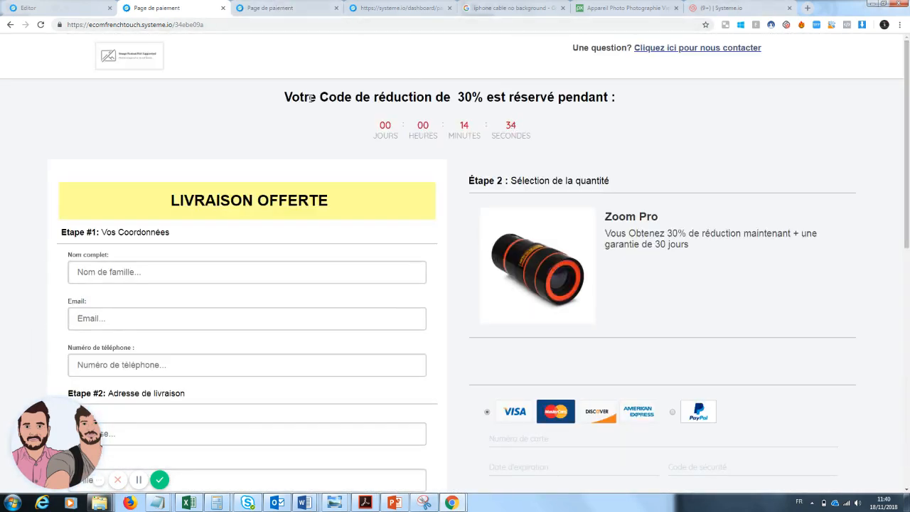